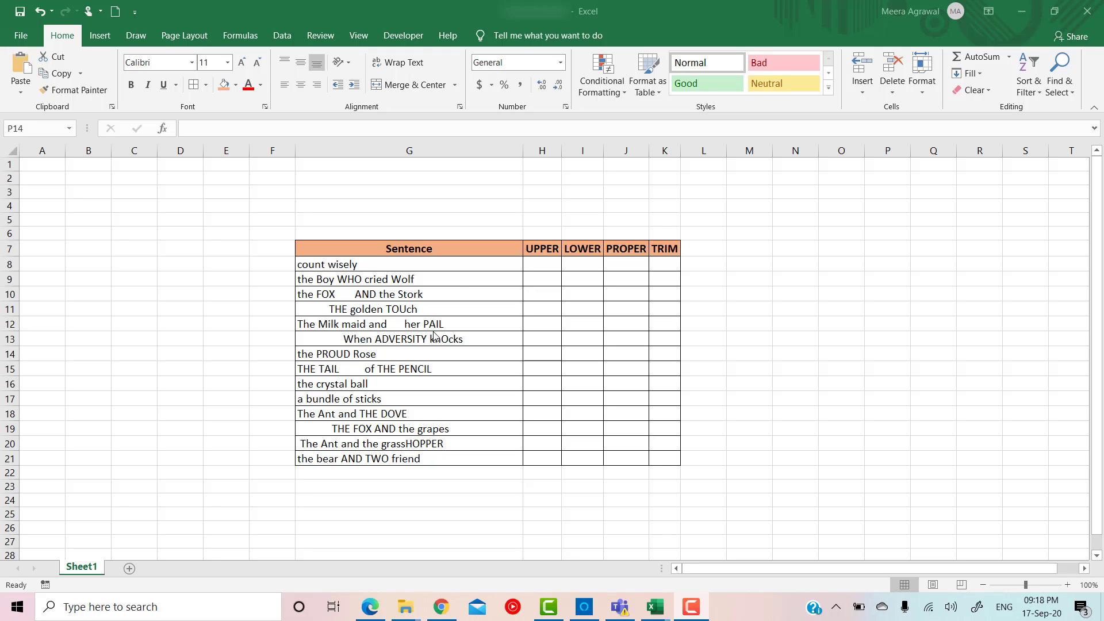
Step: Enter the formula =UPPER(G8) in cell H8 to convert the first sentence to uppercase
{"action": "left_click", "coordinate": [546, 264]}
{"action": "type", "text": "="}
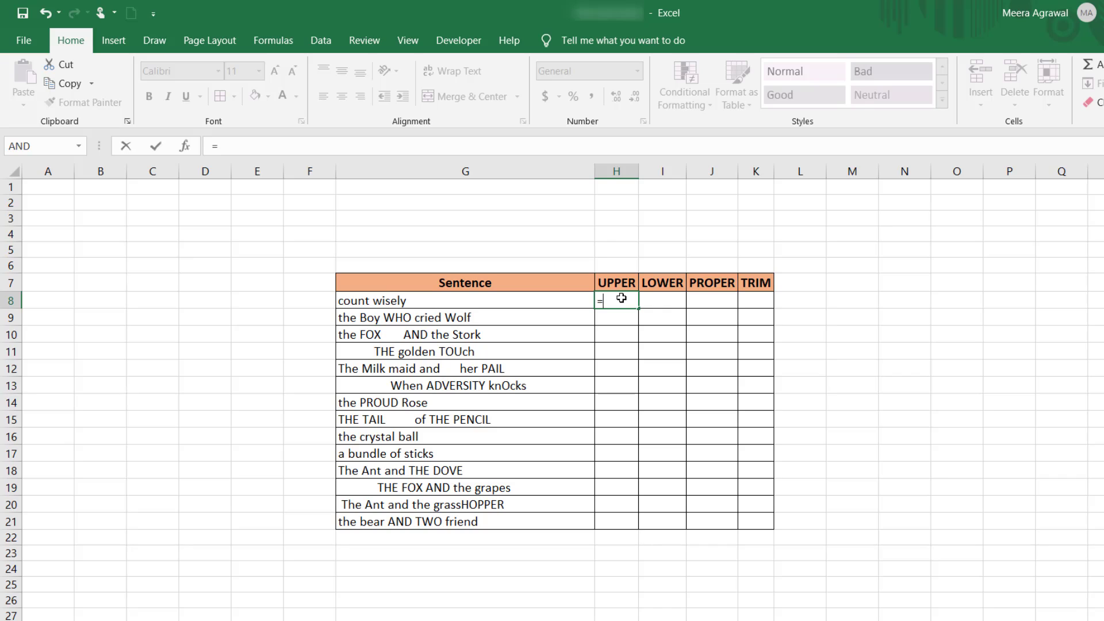
{"action": "type", "text": "UPP"}
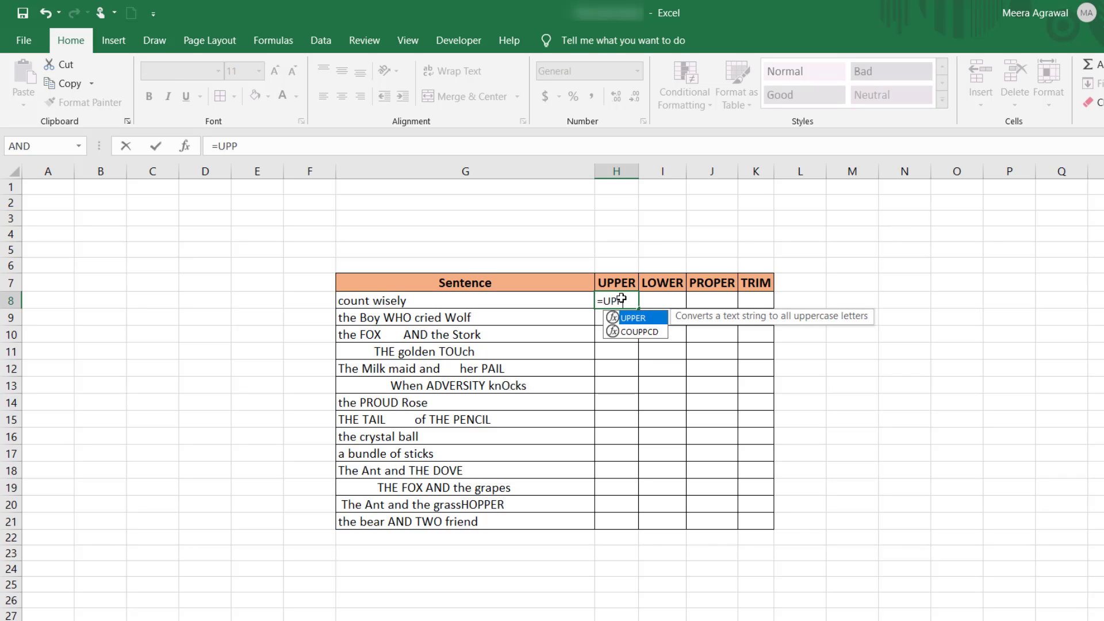
{"action": "type", "text": "ER("}
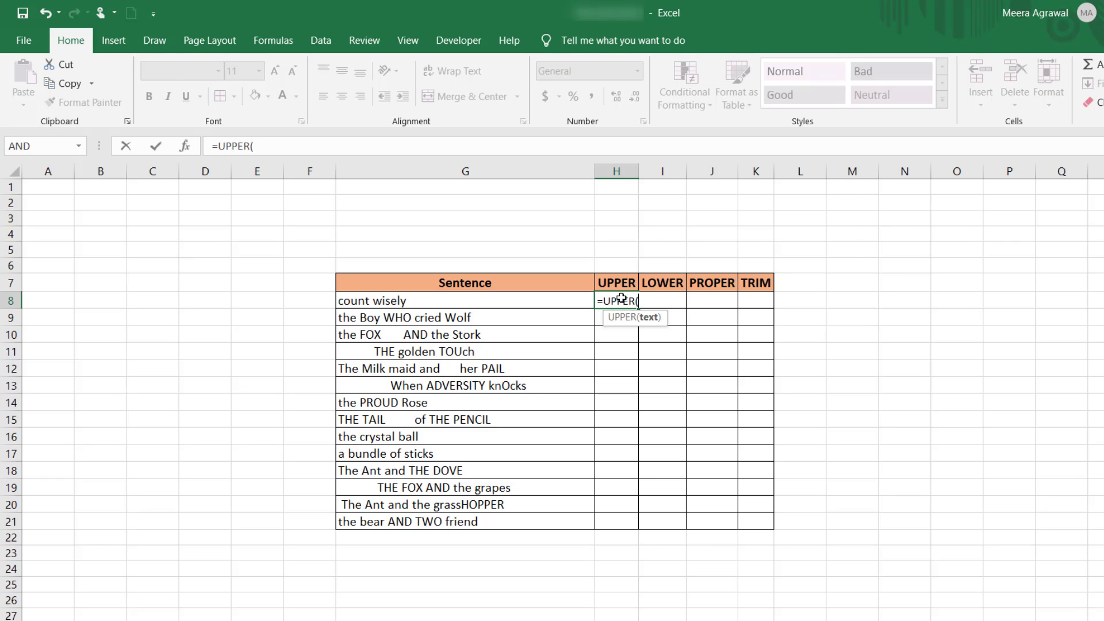
{"action": "left_click", "coordinate": [537, 297]}
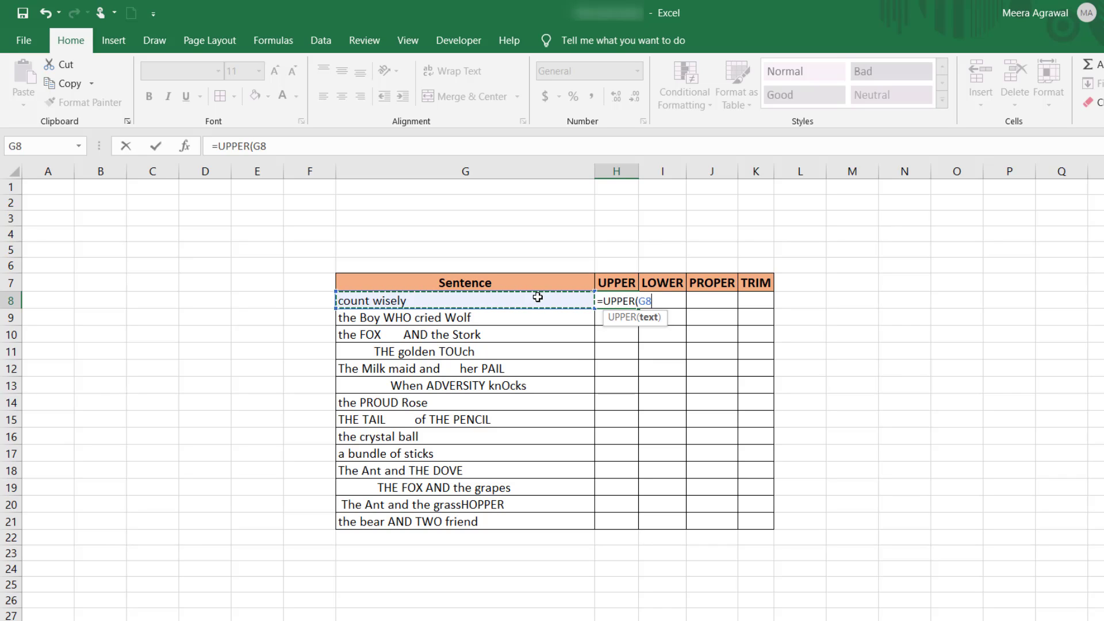
{"action": "type", "text": ")"}
{"action": "key", "text": "Return"}
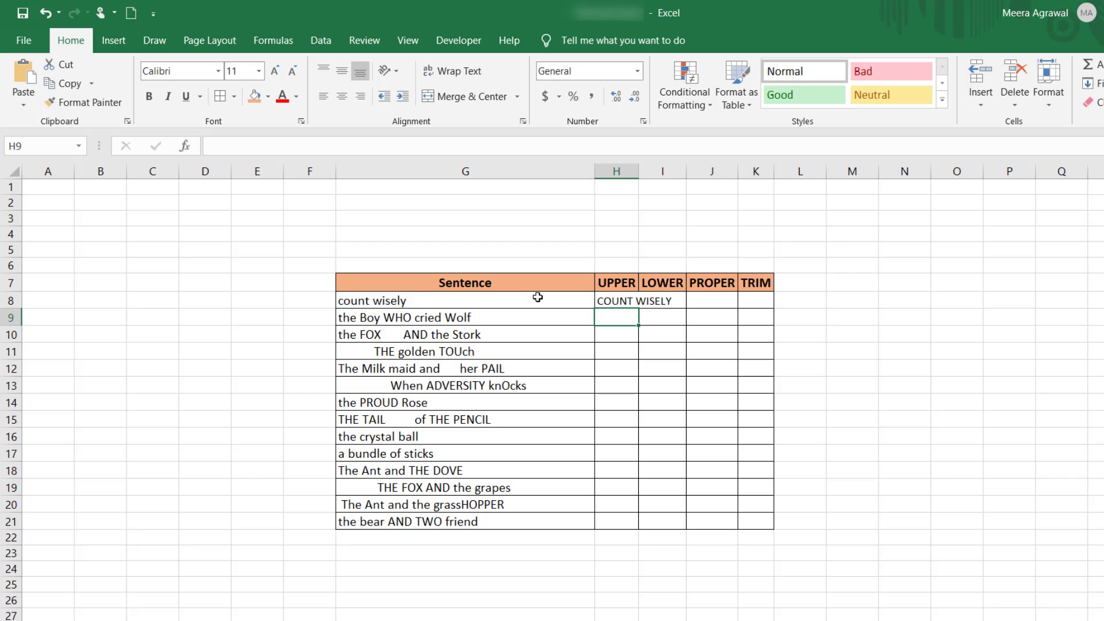
Step: AutoFit the width of the UPPER column to its contents
{"action": "key", "text": "Up"}
{"action": "key", "text": "Up"}
{"action": "key", "text": "ctrl+space"}
{"action": "key", "text": "alt+o"}
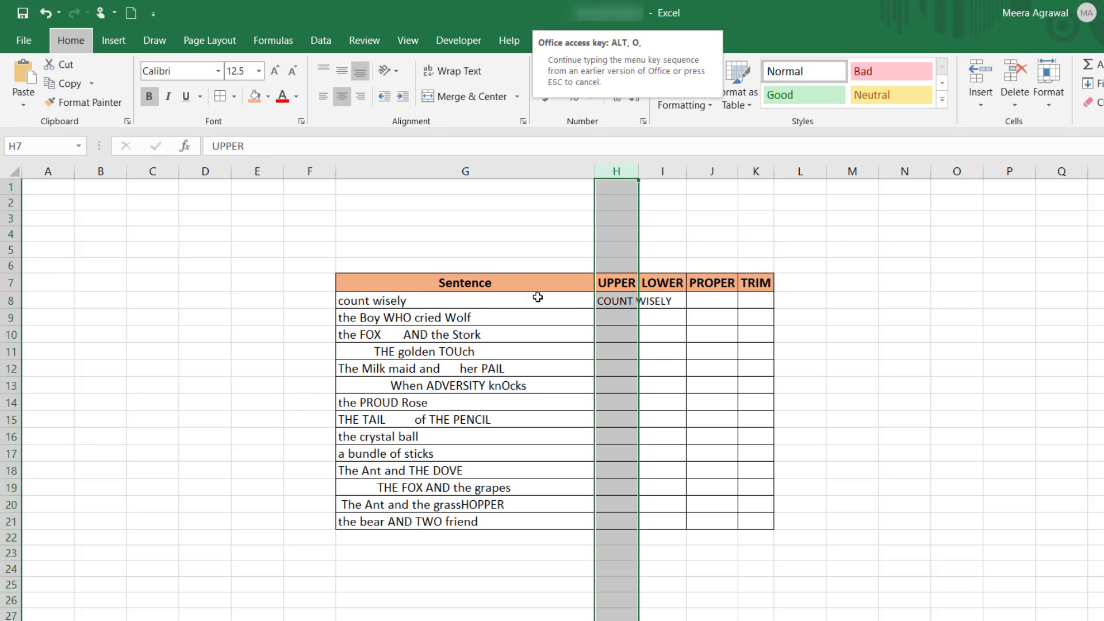
{"action": "key", "text": "c"}
{"action": "key", "text": "a"}
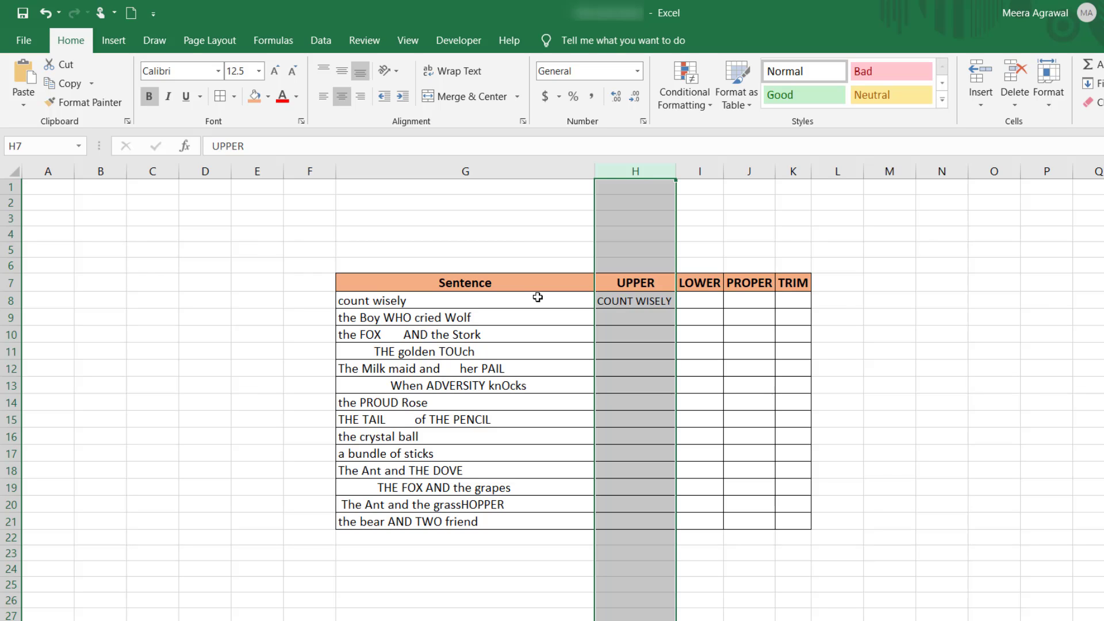
Step: Fill the UPPER formula from H8 down through H21
{"action": "key", "text": "Down"}
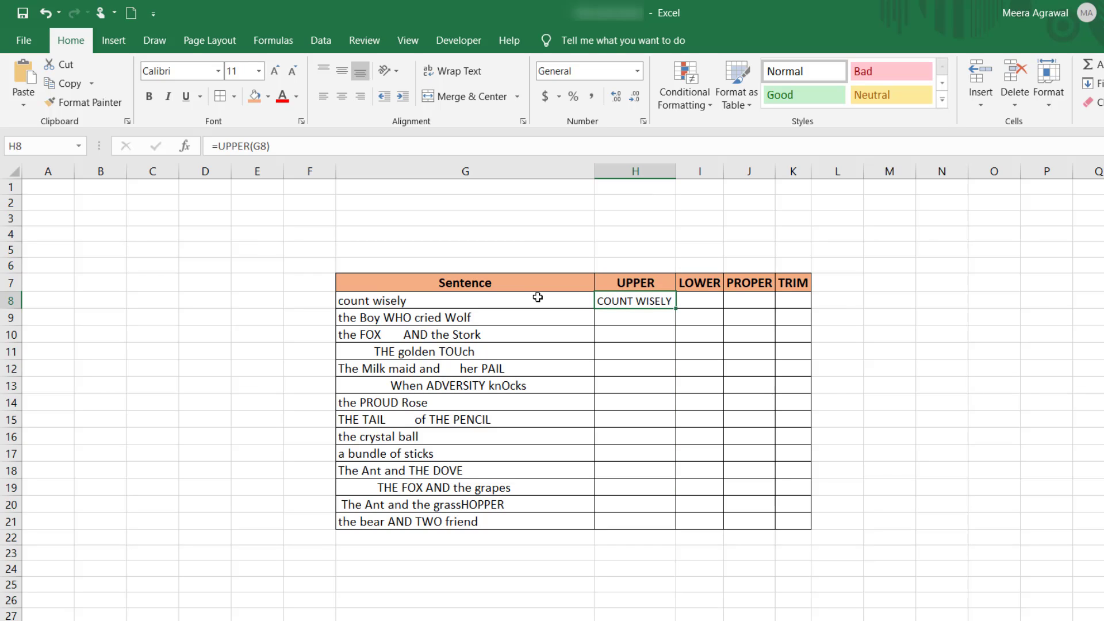
{"action": "key", "text": "shift+Down"}
{"action": "key", "text": "shift+Down"}
{"action": "key", "text": "shift+Down"}
{"action": "key", "text": "shift+Down"}
{"action": "key", "text": "shift+Down"}
{"action": "key", "text": "shift+Up"}
{"action": "key", "text": "shift+Up"}
{"action": "key", "text": "shift+Up"}
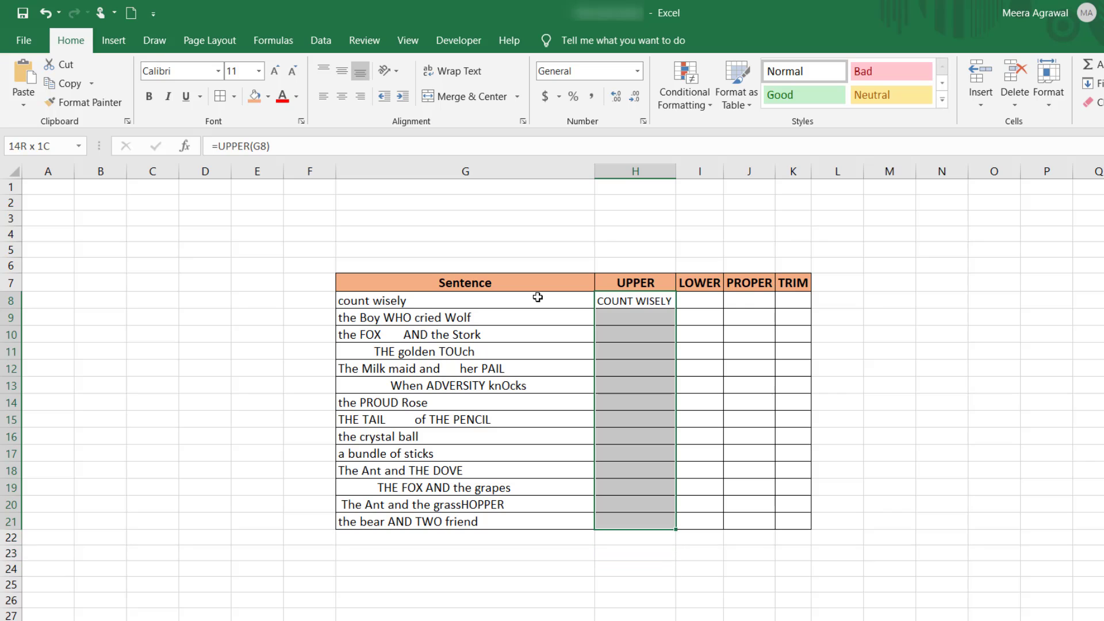
{"action": "key", "text": "ctrl+d"}
Step: AutoFit the width of column H to its filled-in uppercase sentences
{"action": "key", "text": "ctrl+space"}
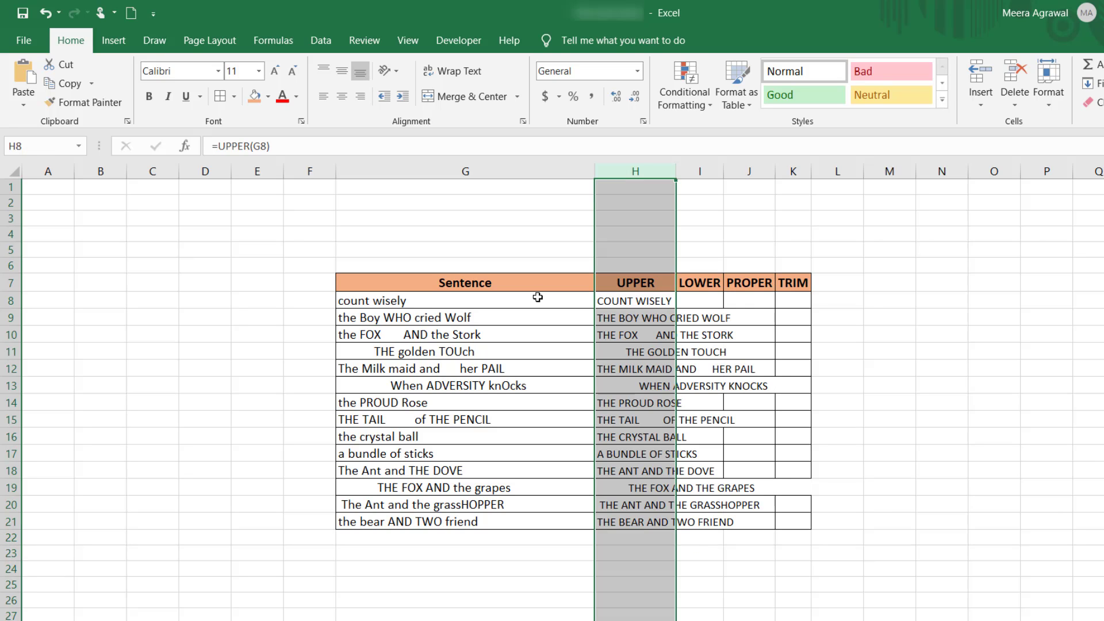
{"action": "key", "text": "alt+h"}
{"action": "key", "text": "o"}
{"action": "key", "text": "i"}
Step: Enter a LOWER formula in cell I8 that converts the sentence in G8 to lowercase
{"action": "key", "text": "Right"}
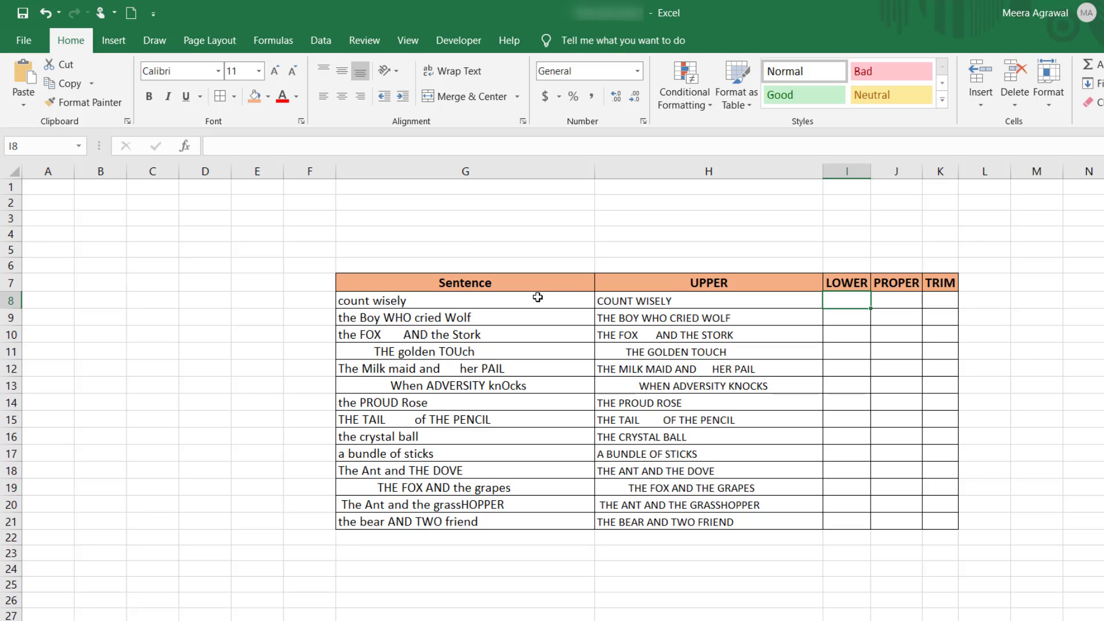
{"action": "type", "text": "=lower"}
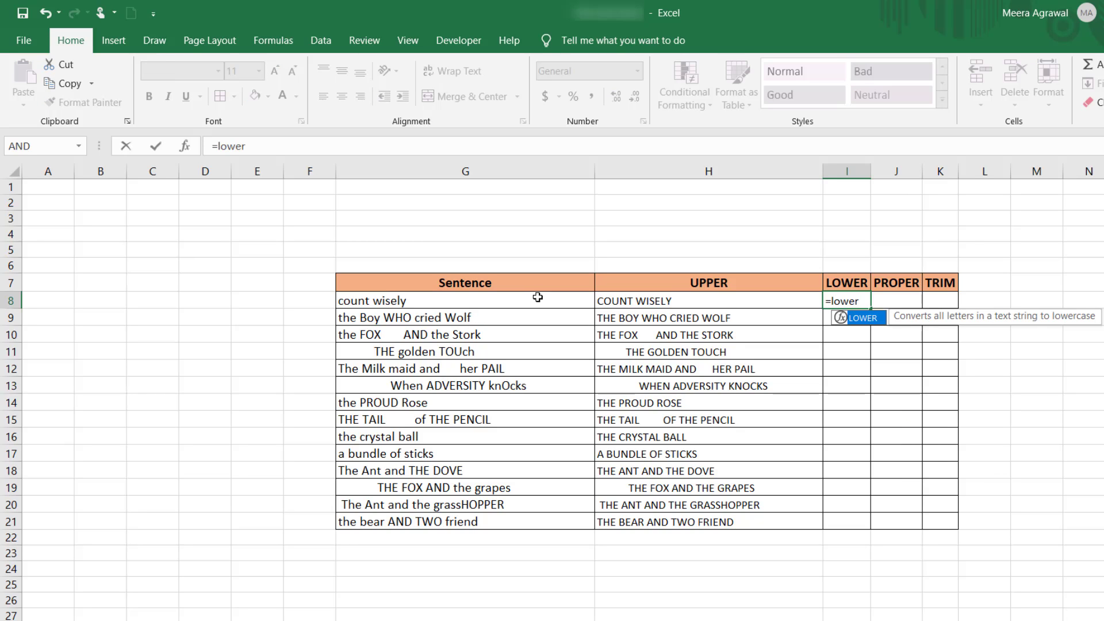
{"action": "key", "text": "Tab"}
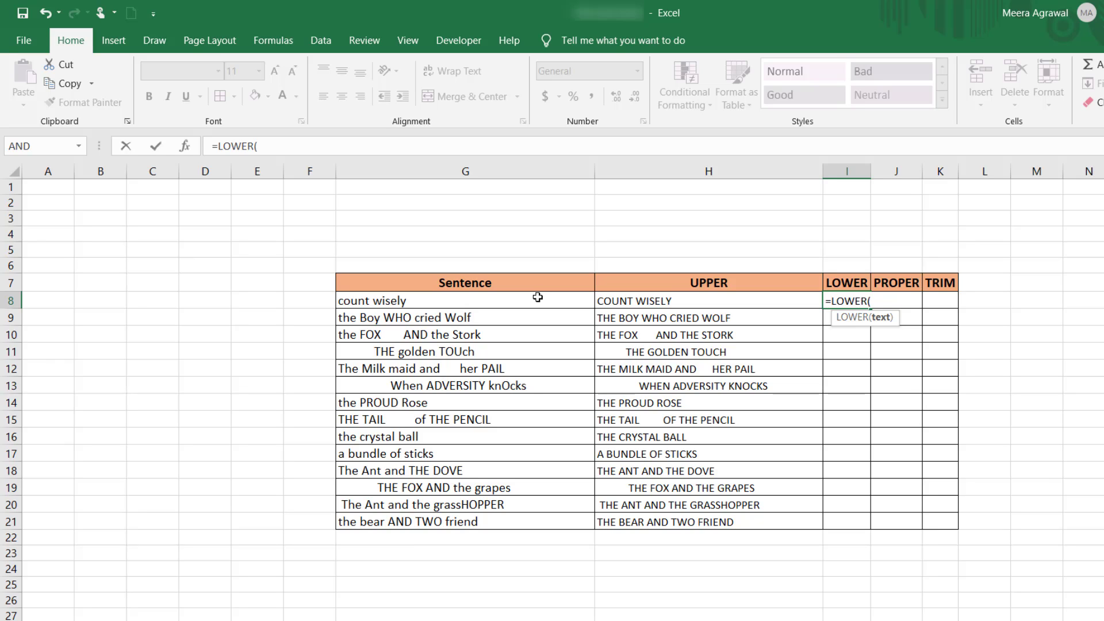
{"action": "left_click", "coordinate": [538, 297]}
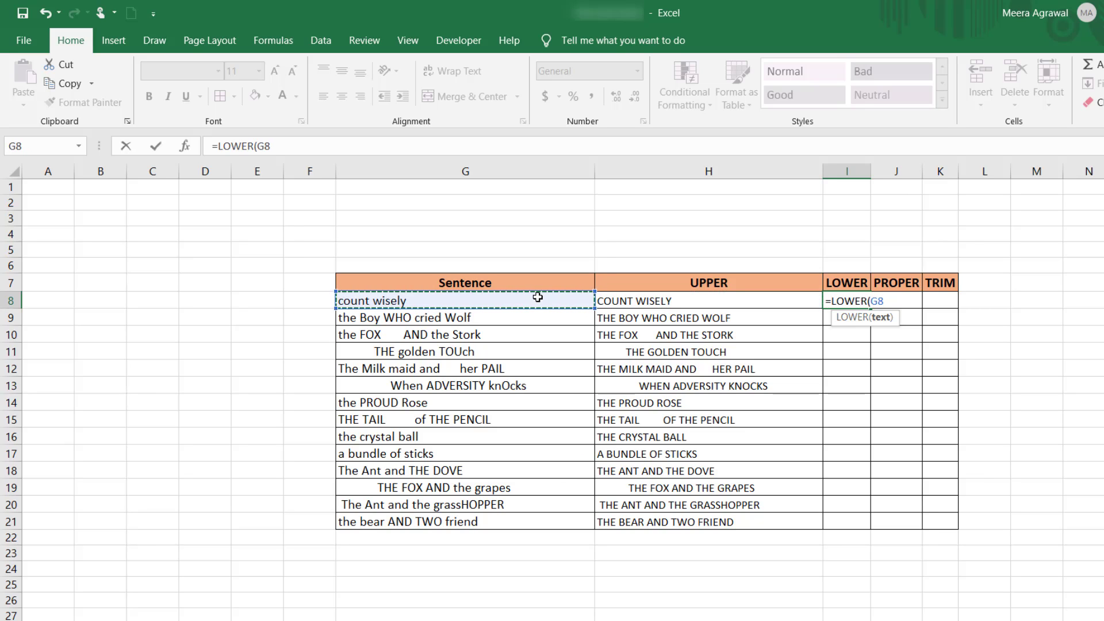
{"action": "key", "text": "Return"}
Step: Fill the LOWER formula from I8 down through I21
{"action": "key", "text": "Left"}
{"action": "key", "text": "ctrl+Down"}
{"action": "key", "text": "Right"}
{"action": "key", "text": "ctrl+shift+Up"}
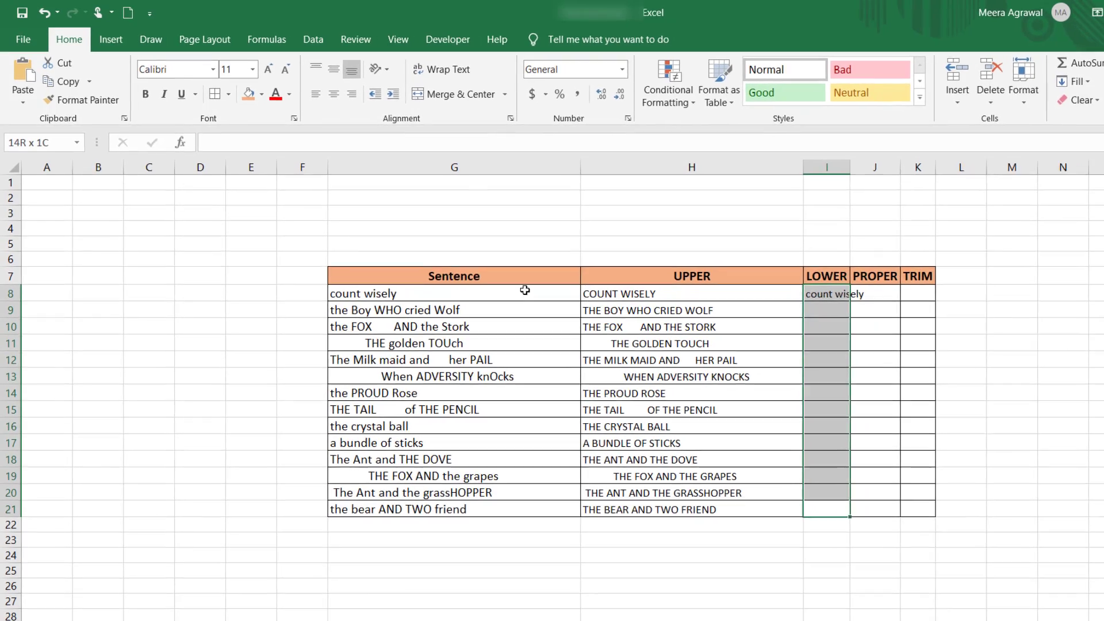
{"action": "key", "text": "ctrl+d"}
Step: AutoFit the width of column I to its lowercase sentences
{"action": "key", "text": "ctrl+space"}
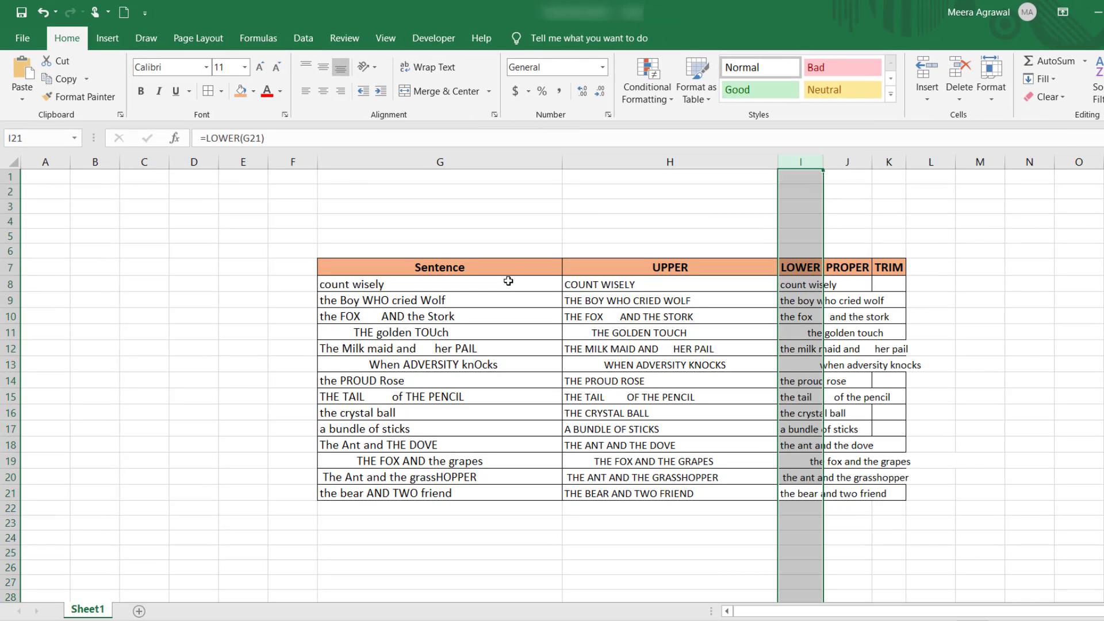
{"action": "key", "text": "alt+h"}
{"action": "key", "text": "o"}
{"action": "key", "text": "i"}
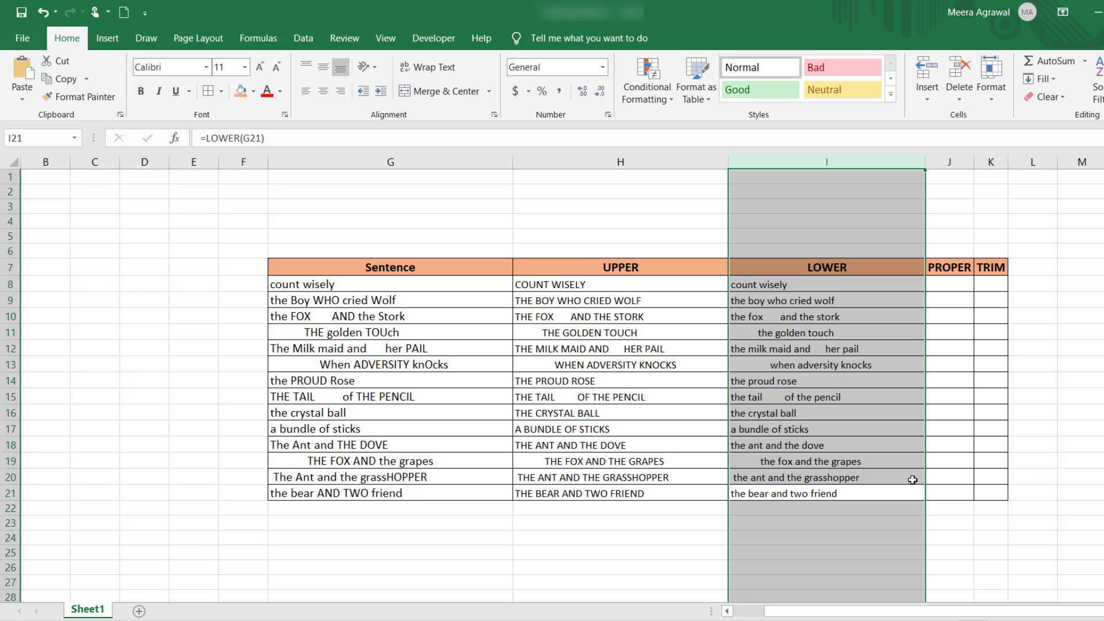
Step: Enter a PROPER formula in cell J8 that refers to the original sentence in G8
{"action": "left_click", "coordinate": [955, 286]}
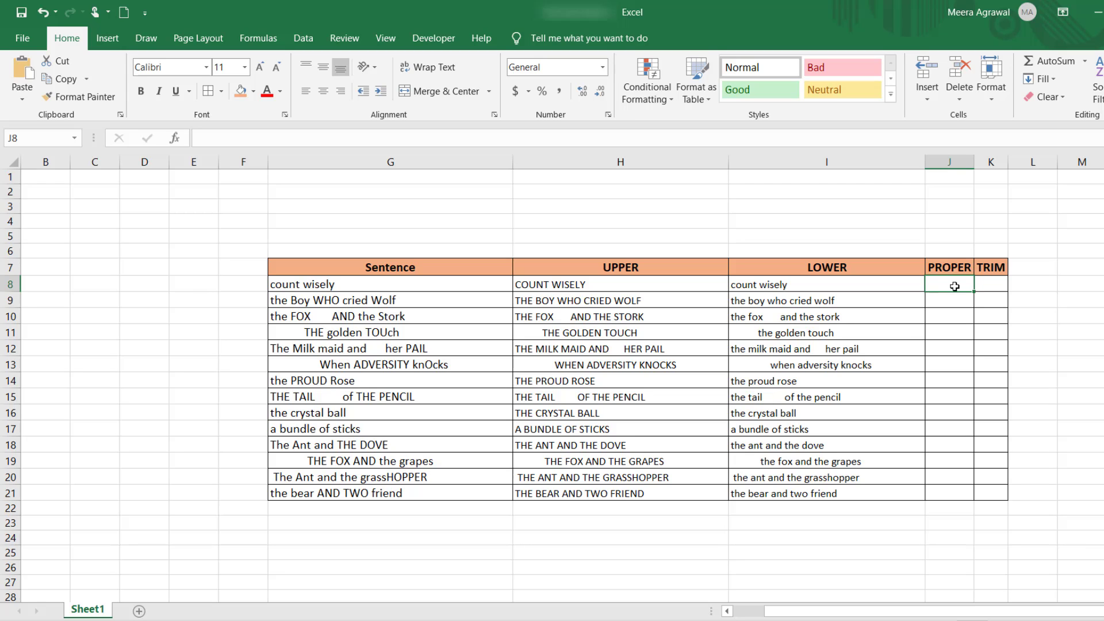
{"action": "type", "text": "=prop"}
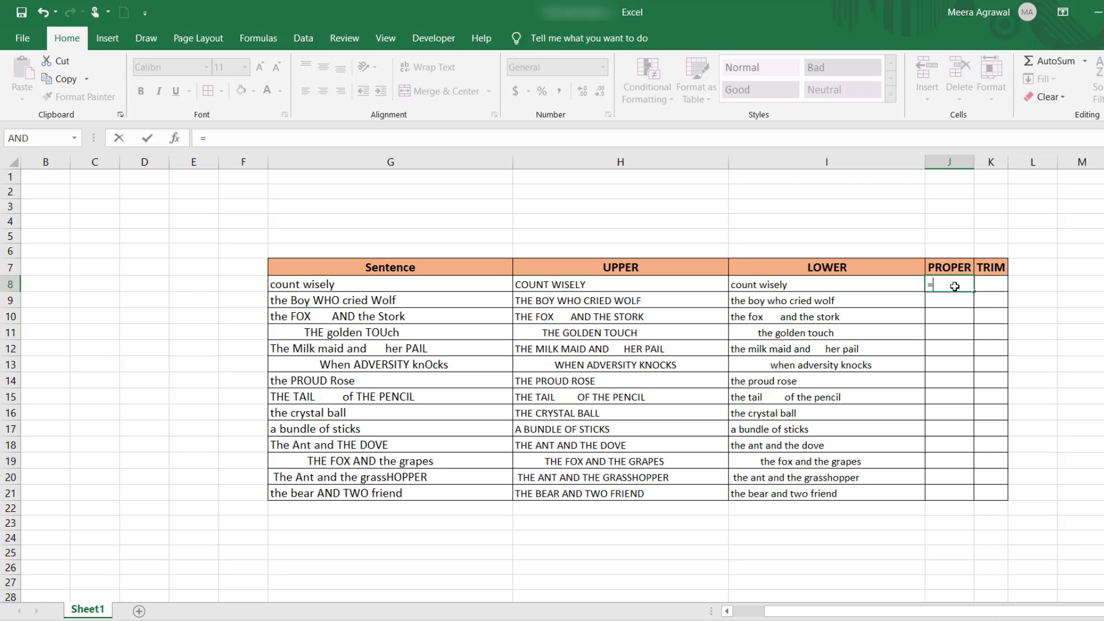
{"action": "key", "text": "Tab"}
{"action": "key", "text": "Left"}
{"action": "key", "text": "Left"}
{"action": "key", "text": "Left"}
{"action": "key", "text": "Left"}
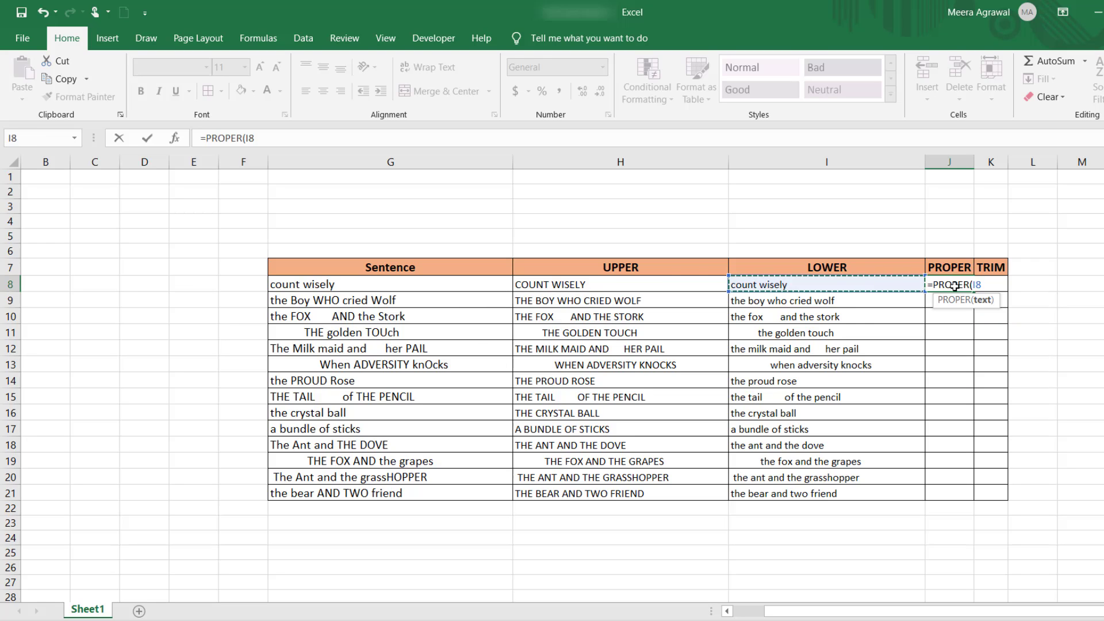
{"action": "key", "text": "Right"}
{"action": "key", "text": "Return"}
Step: Fill the PROPER formula from J8 down through J21
{"action": "key", "text": "Left"}
{"action": "key", "text": "ctrl+Down"}
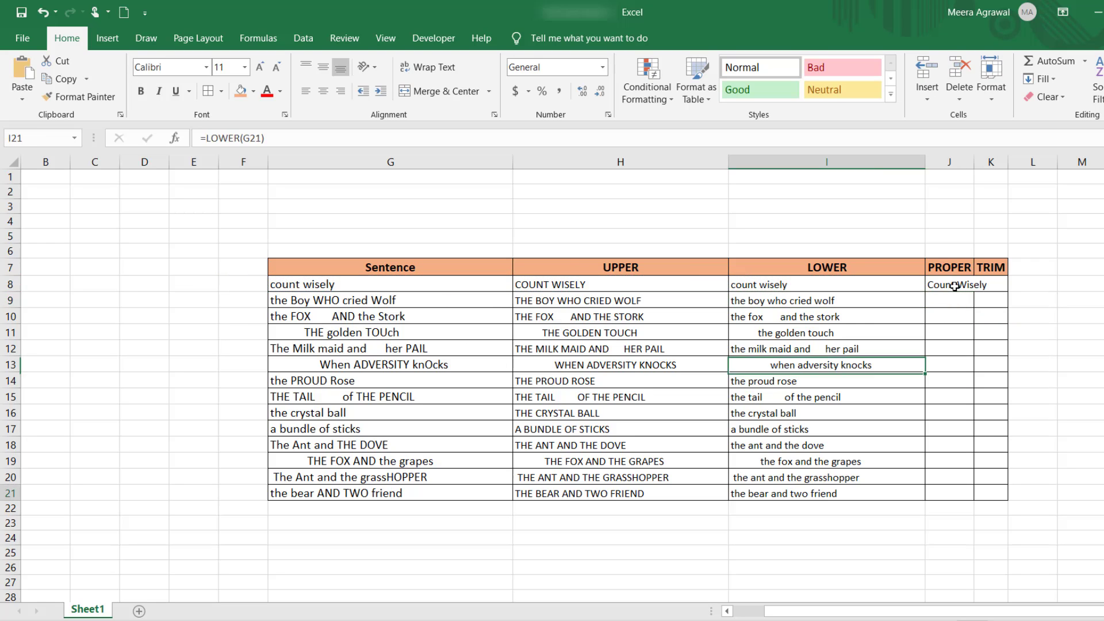
{"action": "key", "text": "Right"}
{"action": "key", "text": "ctrl+shift+Up"}
{"action": "key", "text": "ctrl+d"}
Step: AutoFit the width of column J to its proper-case sentences
{"action": "key", "text": "ctrl+space"}
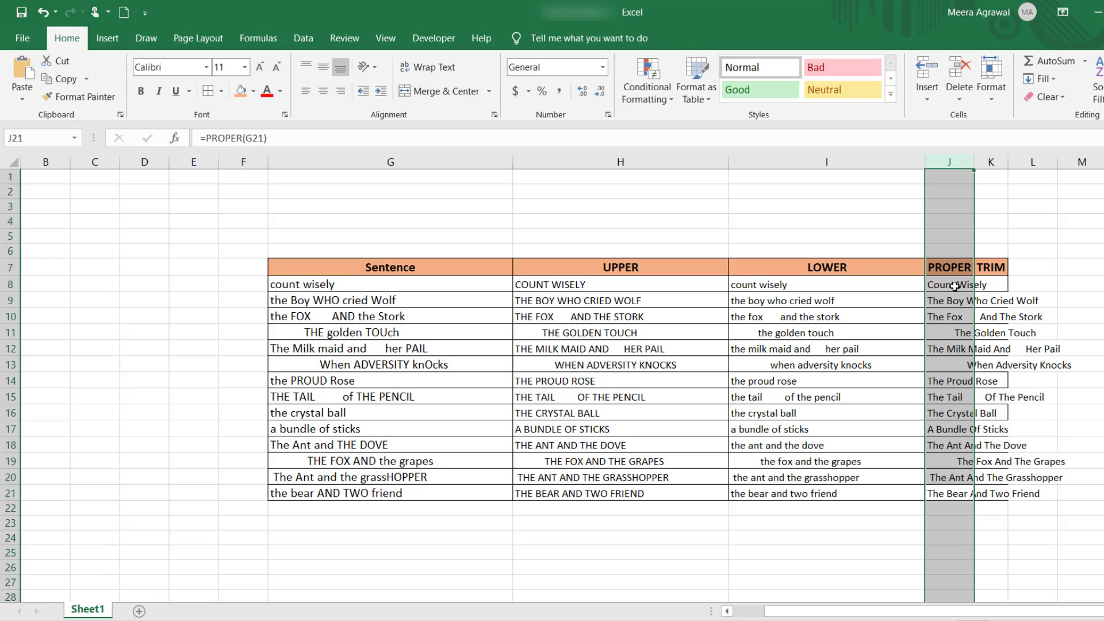
{"action": "key", "text": "alt+h"}
{"action": "key", "text": "o"}
{"action": "key", "text": "i"}
Step: Enter a TRIM formula in cell H8 that removes extra spaces from the sentence in D8
{"action": "left_click_drag", "start_coordinate": [997, 616], "coordinate": [978, 615]}
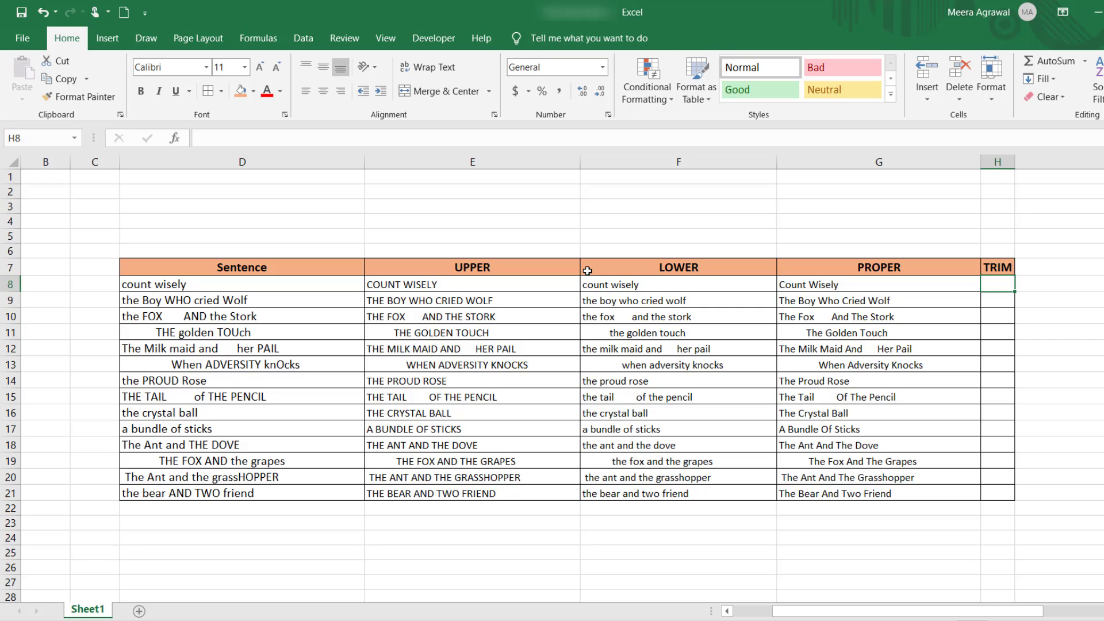
{"action": "type", "text": "=trim"}
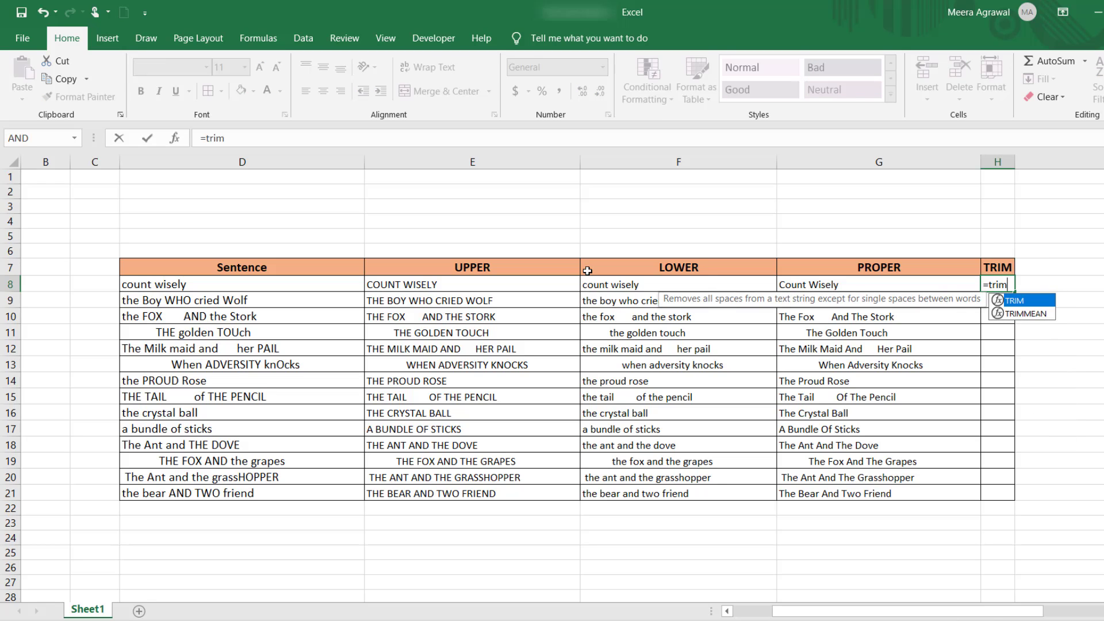
{"action": "key", "text": "Tab"}
{"action": "key", "text": "Left"}
{"action": "key", "text": "Left"}
{"action": "key", "text": "Left"}
{"action": "key", "text": "Left"}
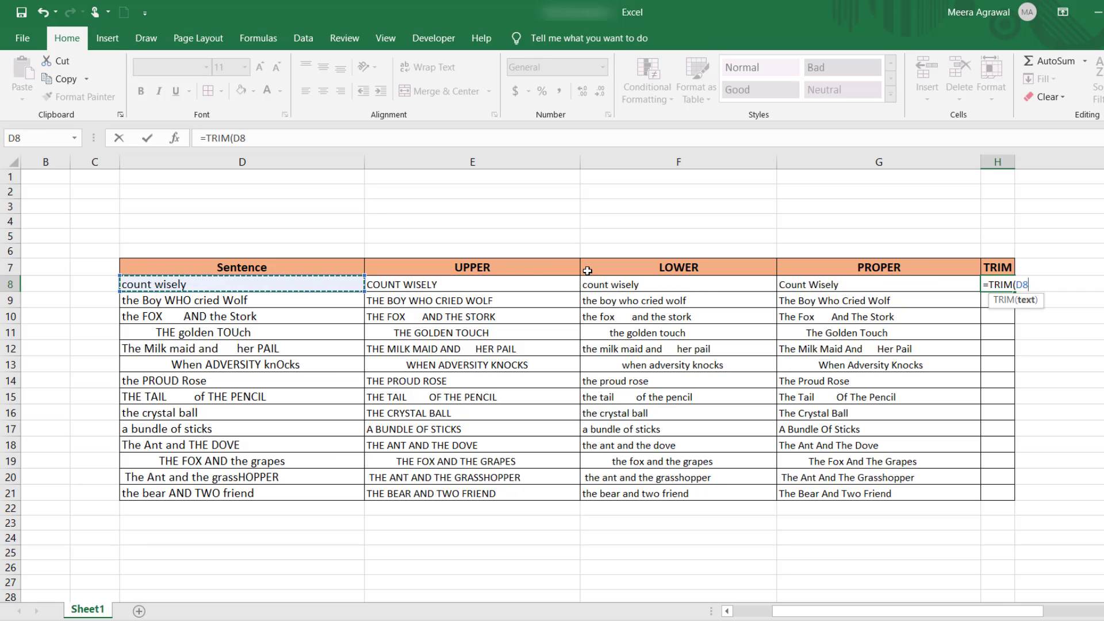
{"action": "key", "text": "Return"}
Step: Fill the TRIM formula from H8 down through H21
{"action": "key", "text": "Left"}
{"action": "key", "text": "ctrl+Down"}
{"action": "key", "text": "Right"}
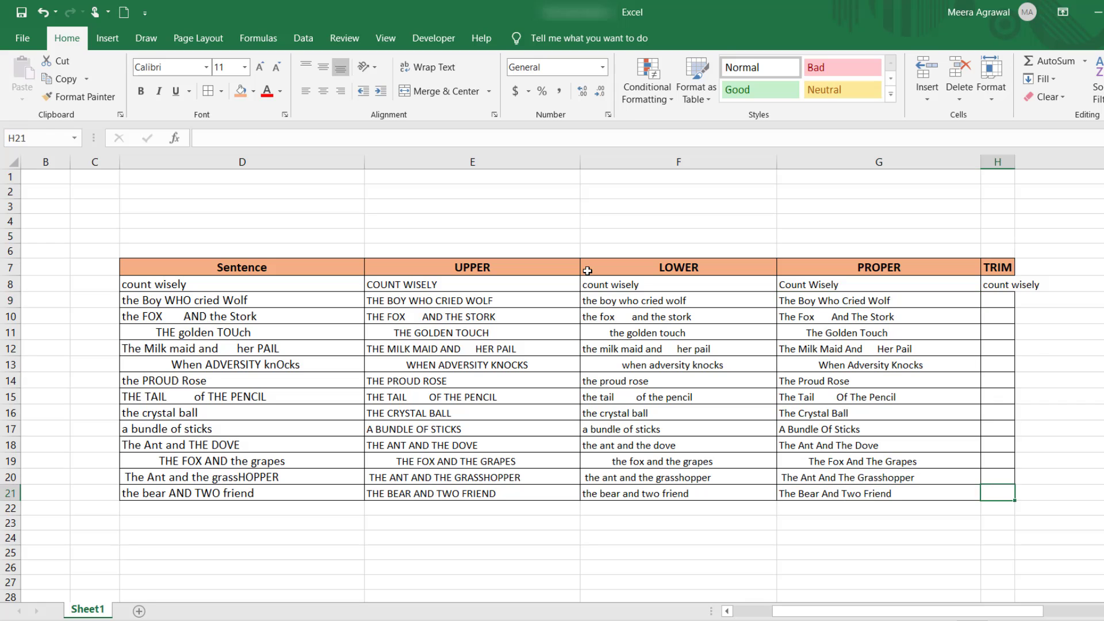
{"action": "key", "text": "ctrl+shift+Up"}
{"action": "key", "text": "ctrl+d"}
Step: AutoFit the width of the TRIM column to the filled results in H8:H21
{"action": "key", "text": "alt+o"}
{"action": "key", "text": "c"}
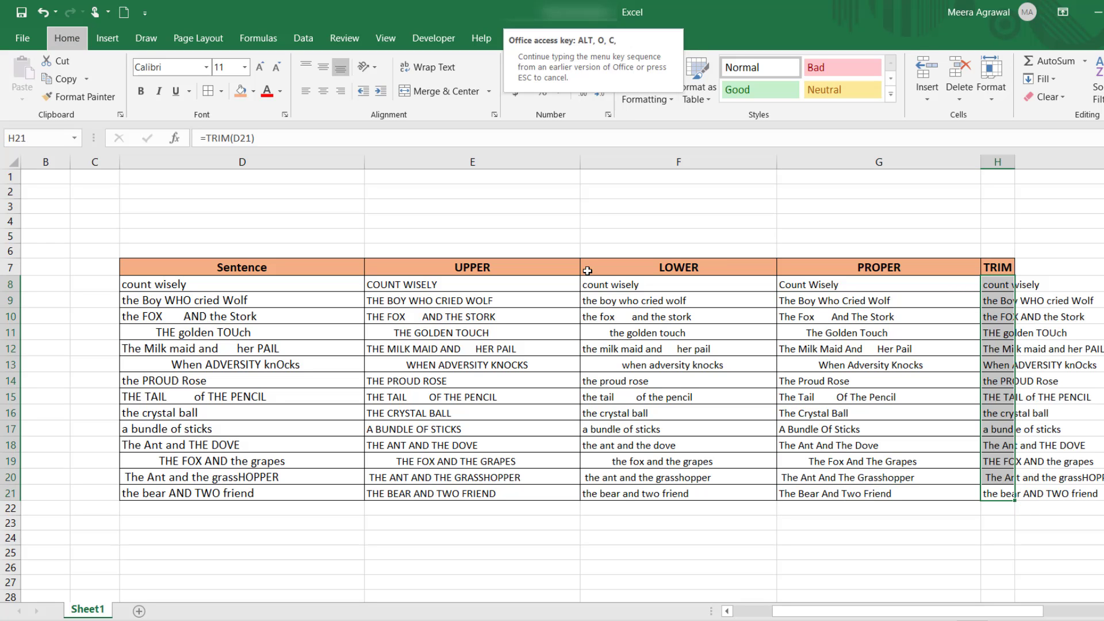
{"action": "key", "text": "a"}
{"action": "key", "text": "Right"}
{"action": "key", "text": "Right"}
{"action": "key", "text": "Left"}
{"action": "key", "text": "Left"}
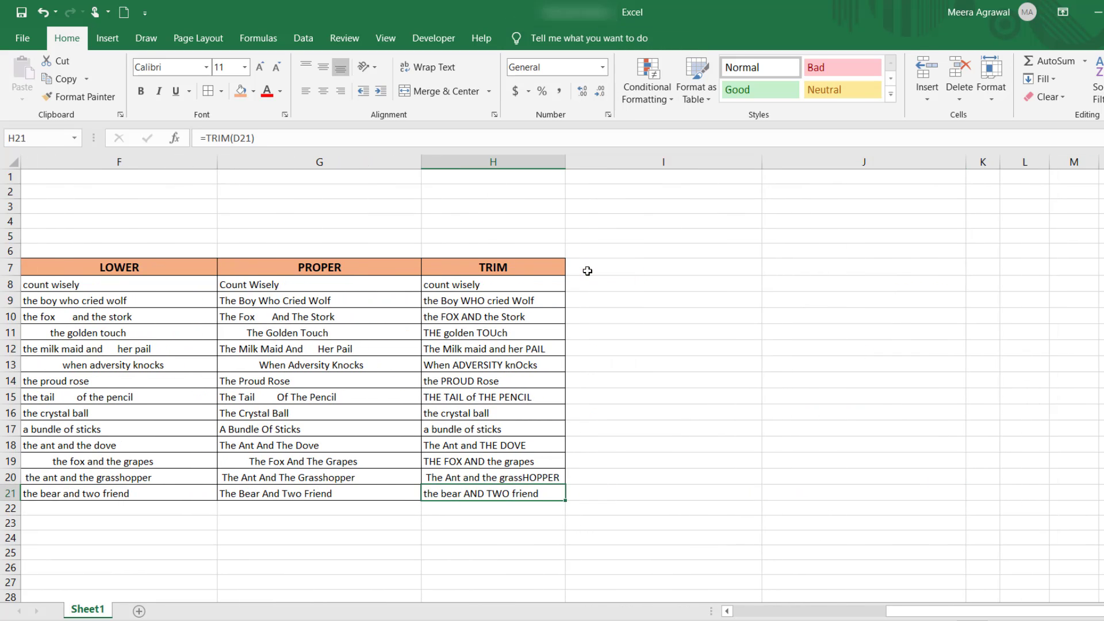
{"action": "key", "text": "ctrl+Up"}
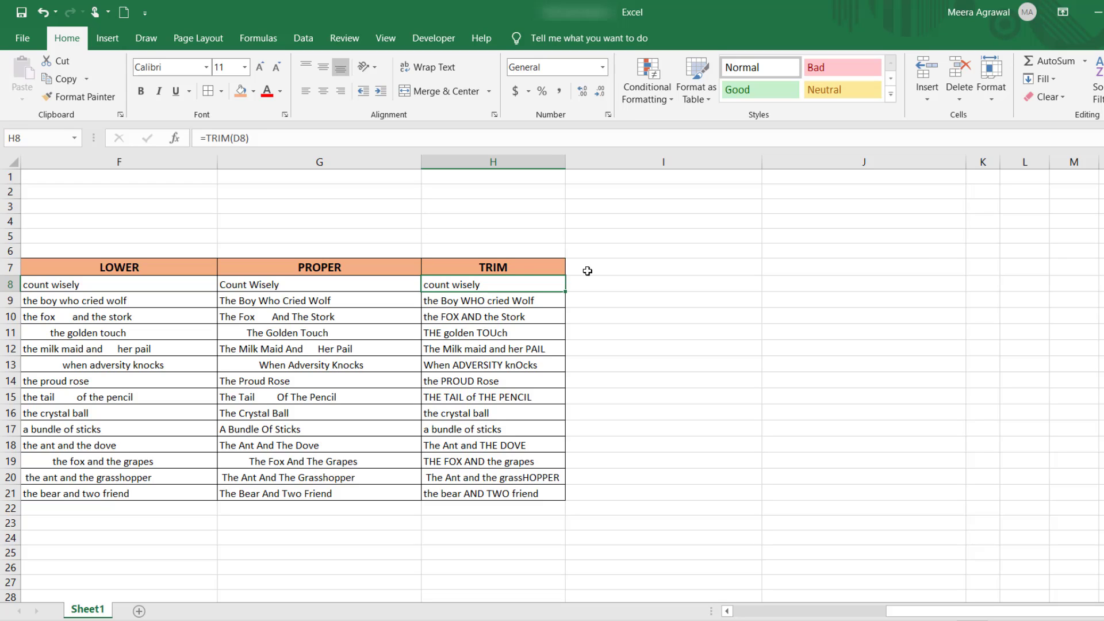
Step: Copy the TRIM header with its formatting into cell I7
{"action": "left_click", "coordinate": [588, 271]}
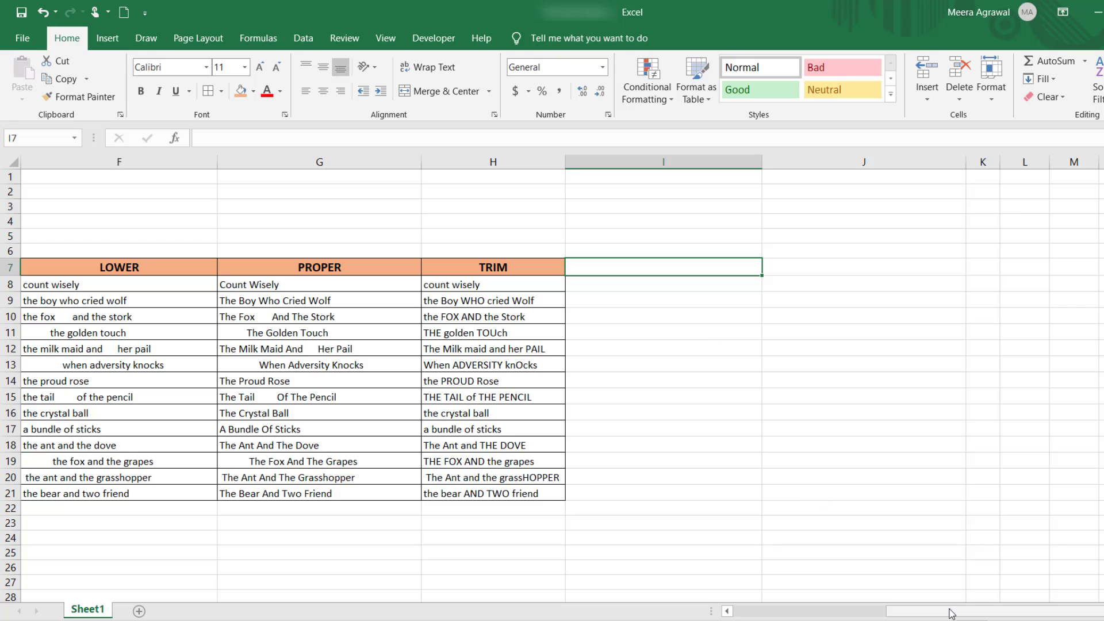
{"action": "scroll", "coordinate": [945, 603], "scroll_direction": "down", "scroll_amount": 1}
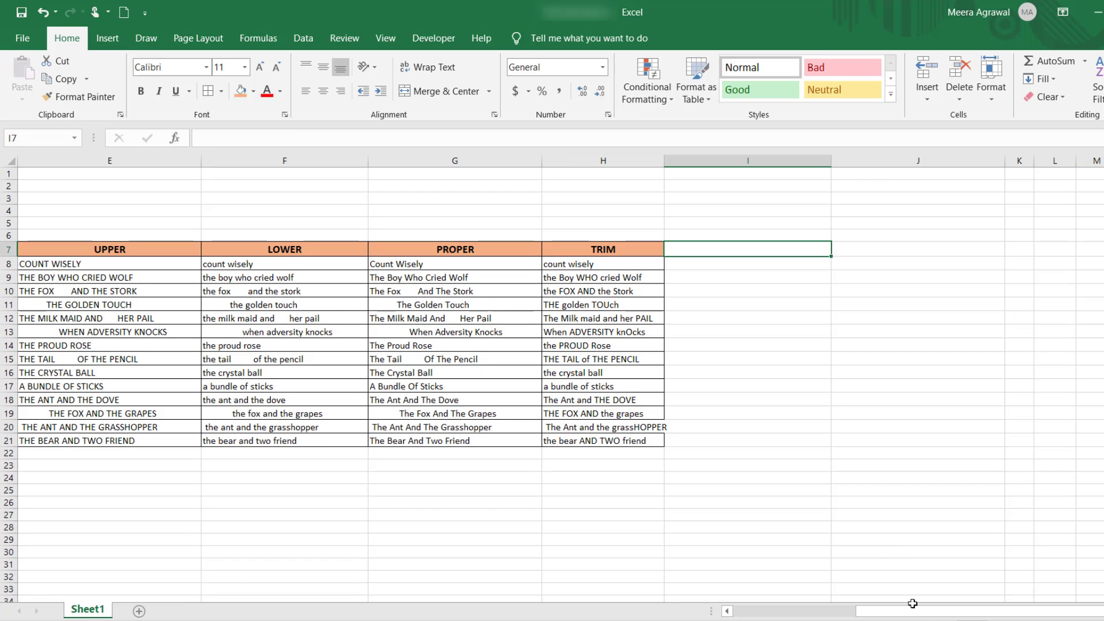
{"action": "left_click_drag", "start_coordinate": [912, 603], "coordinate": [869, 604]}
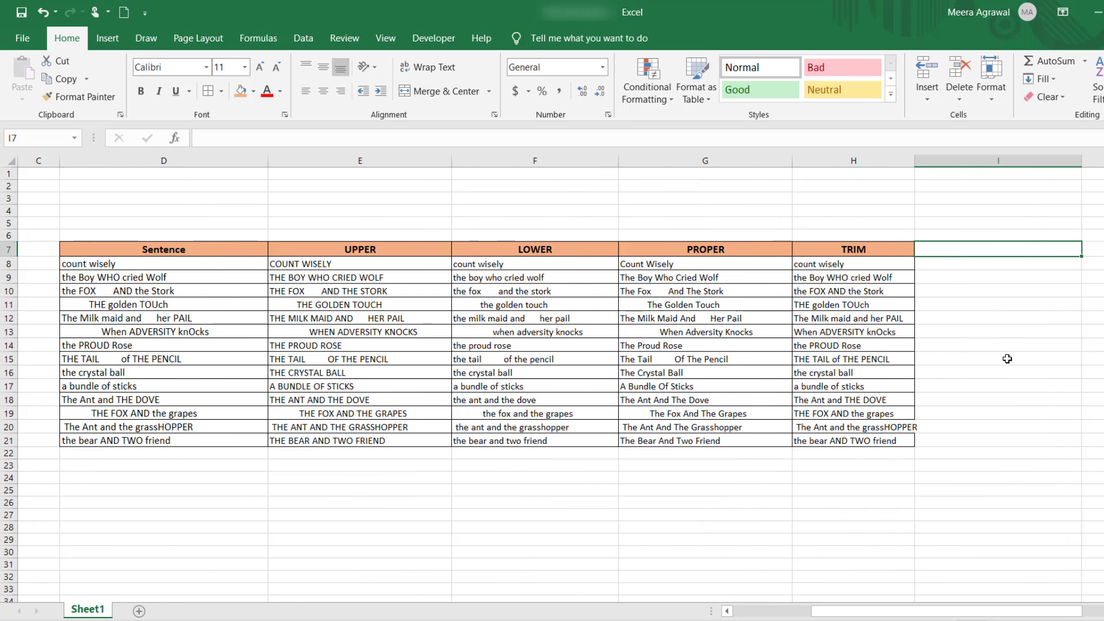
{"action": "type", "text": "F"}
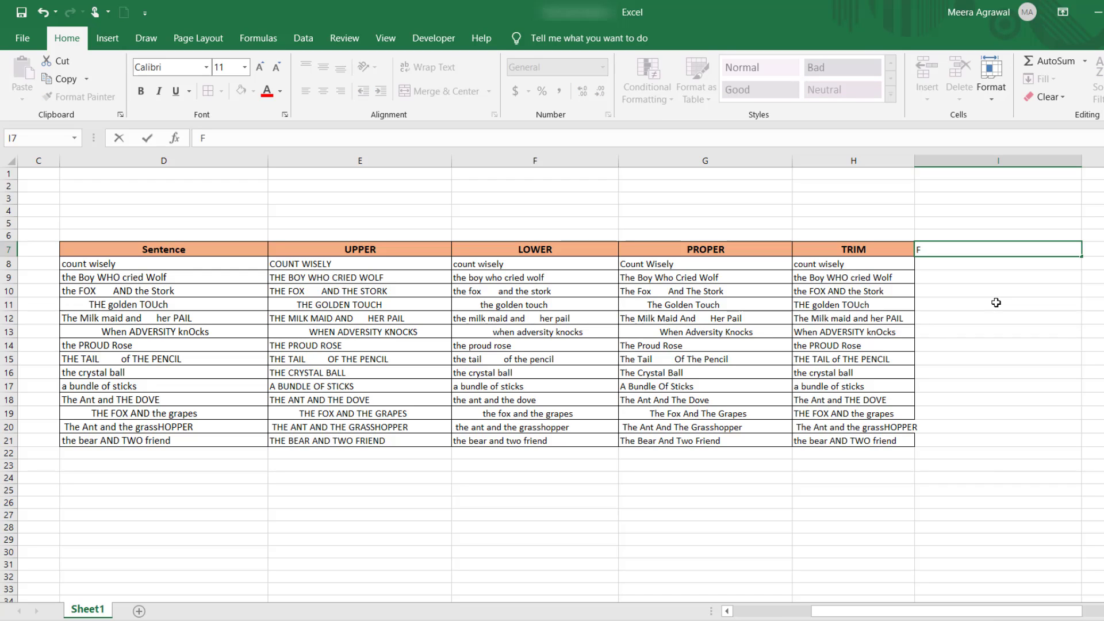
{"action": "key", "text": "Left"}
{"action": "key", "text": "ctrl+c"}
{"action": "key", "text": "Right"}
{"action": "key", "text": "ctrl+v"}
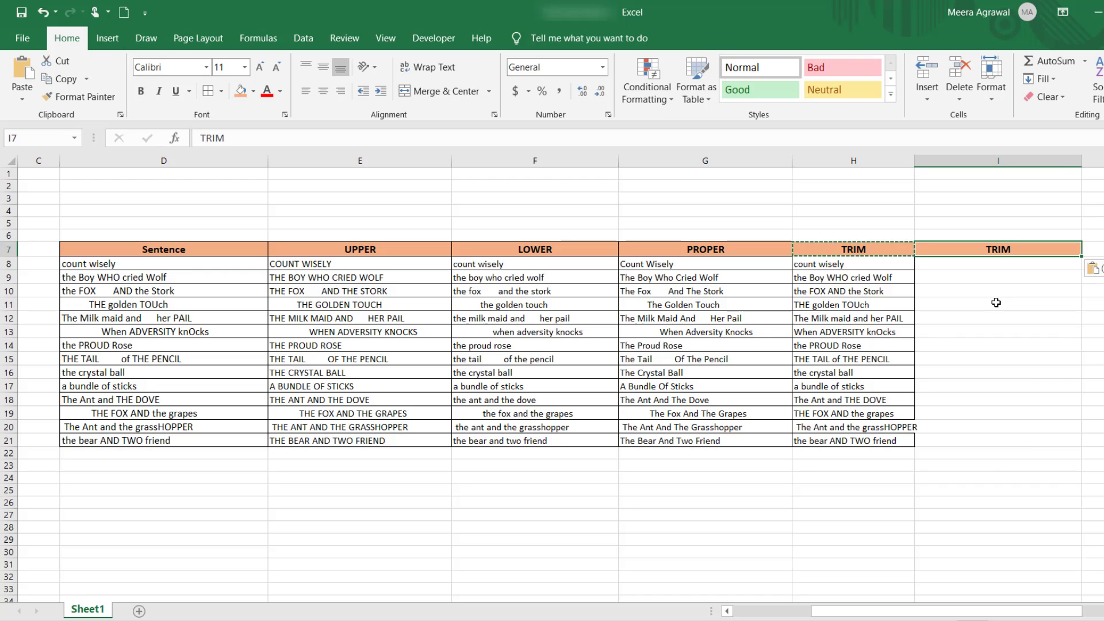
Step: Replace the header text in I7 with "Proper Format"
{"action": "key", "text": "Delete"}
{"action": "type", "text": "Pro"}
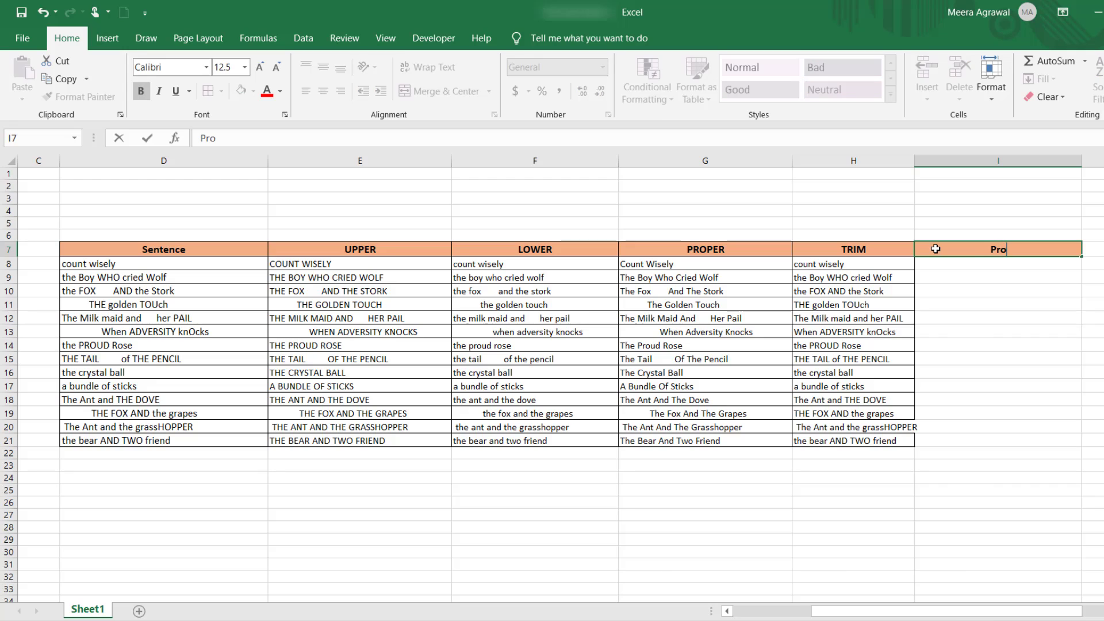
{"action": "type", "text": "per Format"}
{"action": "key", "text": "Return"}
Step: Copy the TRIM results in H8:H21 and paste only their formatting into I8:I21
{"action": "key", "text": "Left"}
{"action": "key", "text": "ctrl+shift+Down"}
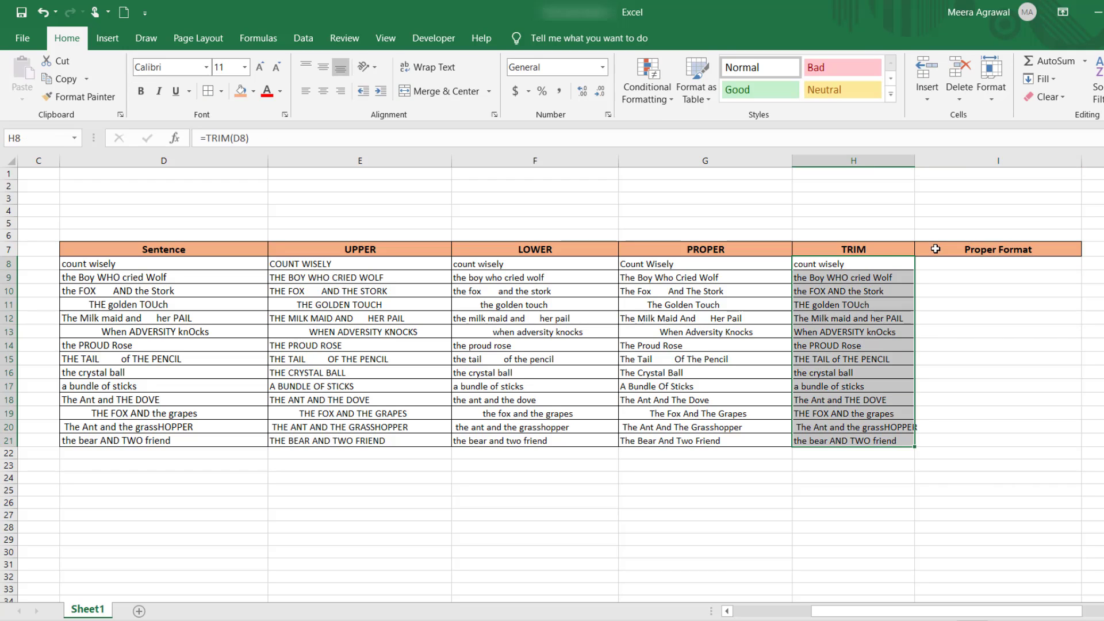
{"action": "key", "text": "ctrl+c"}
{"action": "key", "text": "Right"}
{"action": "key", "text": "Left"}
{"action": "key", "text": "ctrl+Down"}
{"action": "key", "text": "Right"}
{"action": "key", "text": "ctrl+shift+Up"}
{"action": "key", "text": "shift+Down"}
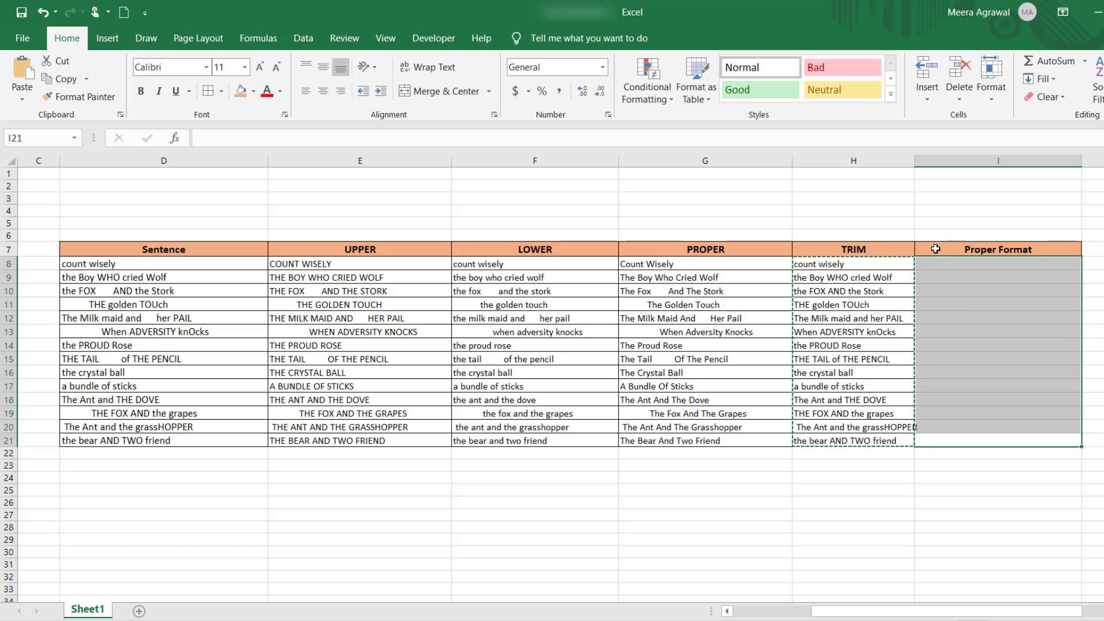
{"action": "key", "text": "alt"}
{"action": "key", "text": "e"}
{"action": "key", "text": "s"}
{"action": "key", "text": "t"}
{"action": "key", "text": "Return"}
{"action": "key", "text": "Down"}
{"action": "key", "text": "Up"}
{"action": "key", "text": "Up"}
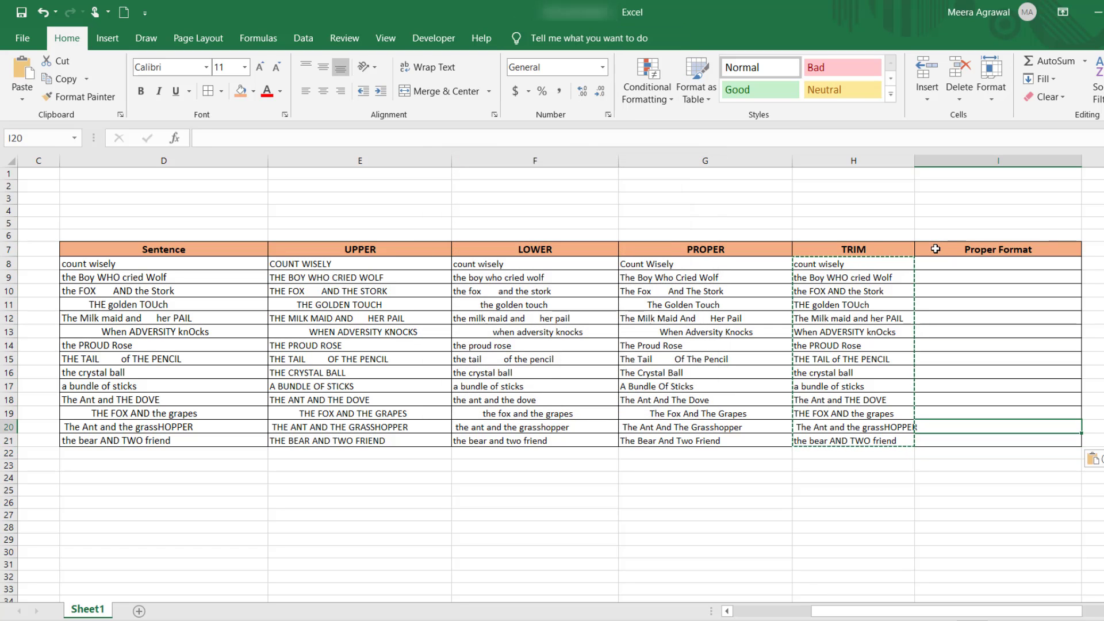
Step: Enter a PROPER formula in cell I8 that refers to the sentence in D8
{"action": "key", "text": "ctrl+Up"}
{"action": "key", "text": "Down"}
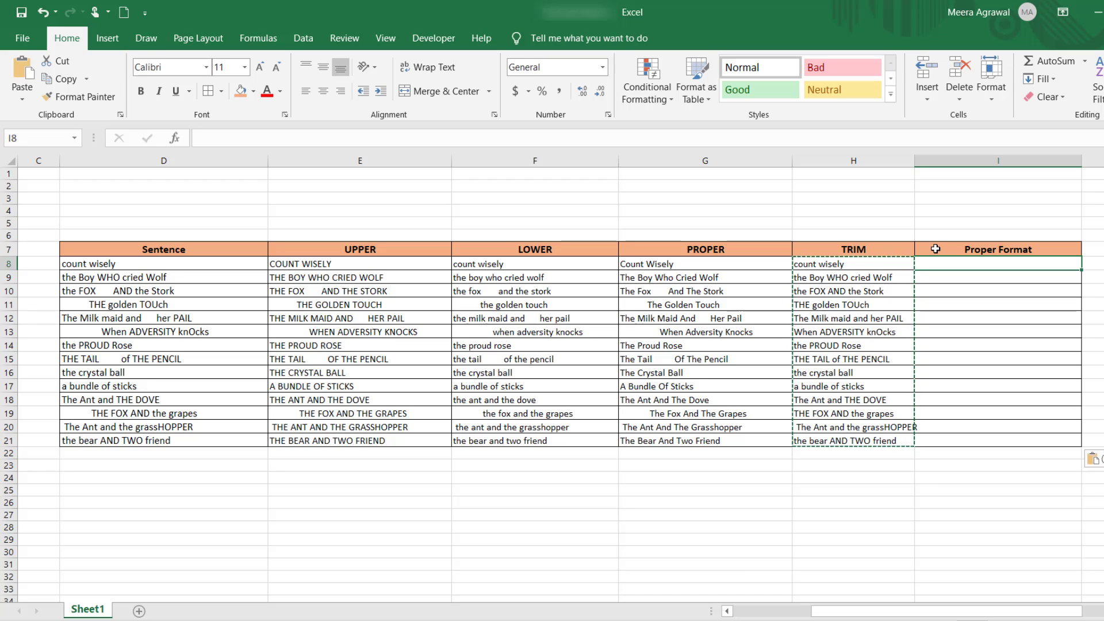
{"action": "type", "text": "=pro"}
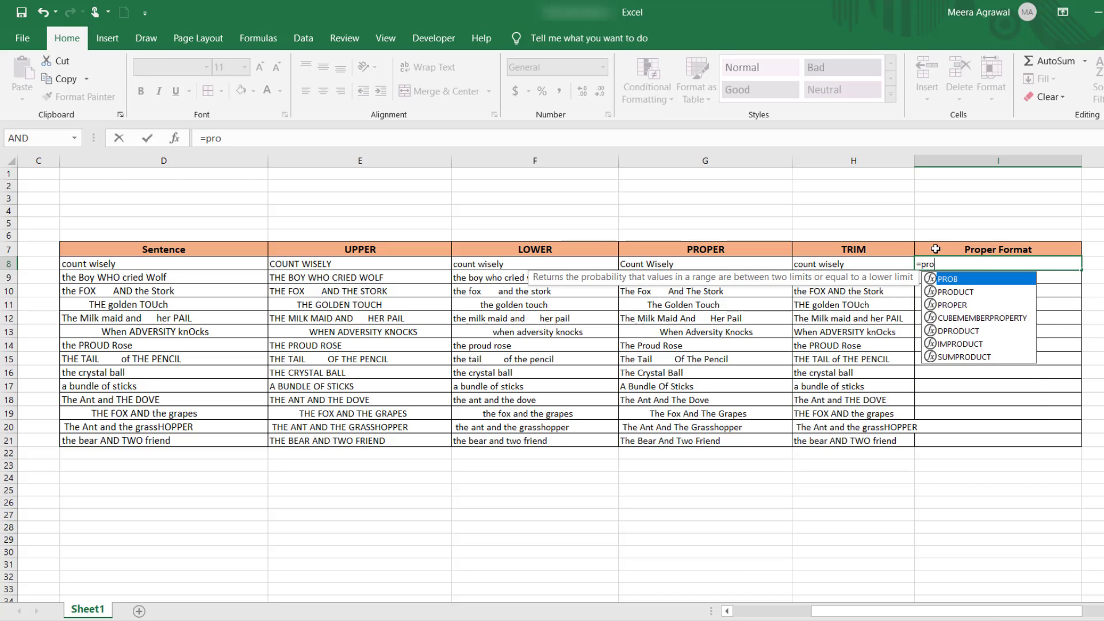
{"action": "key", "text": "Down"}
{"action": "key", "text": "Down"}
{"action": "key", "text": "Tab"}
{"action": "key", "text": "Left"}
{"action": "key", "text": "Left"}
{"action": "key", "text": "Left"}
{"action": "key", "text": "Left"}
{"action": "key", "text": "Left"}
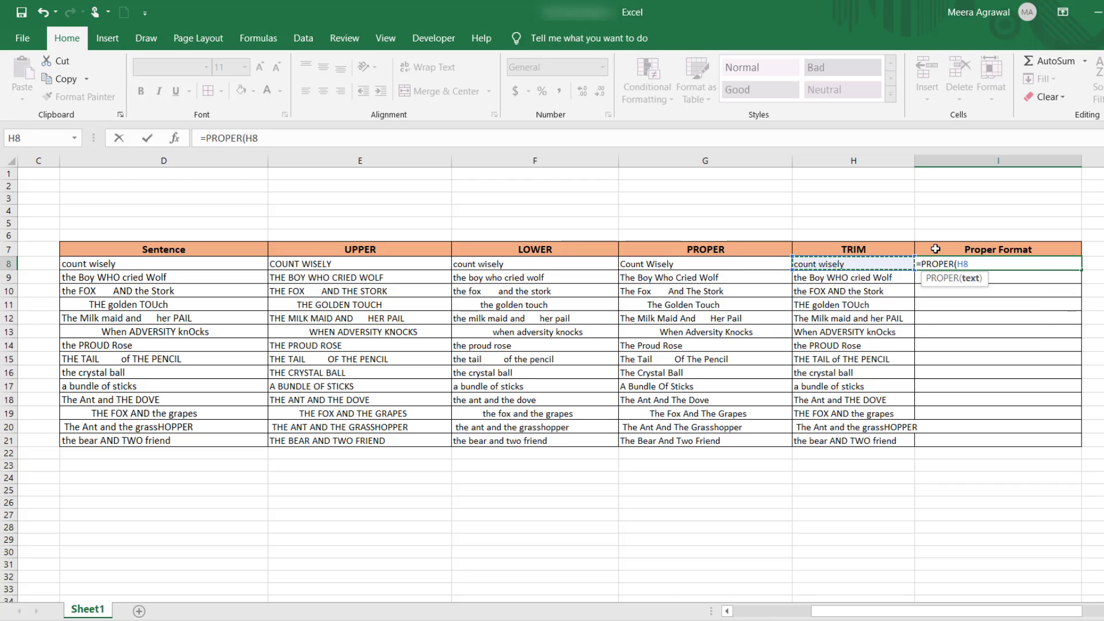
{"action": "type", "text": ")"}
{"action": "key", "text": "Return"}
Step: Fill the PROPER formula from I8 down through I21
{"action": "key", "text": "Left"}
{"action": "key", "text": "ctrl+Down"}
{"action": "key", "text": "Right"}
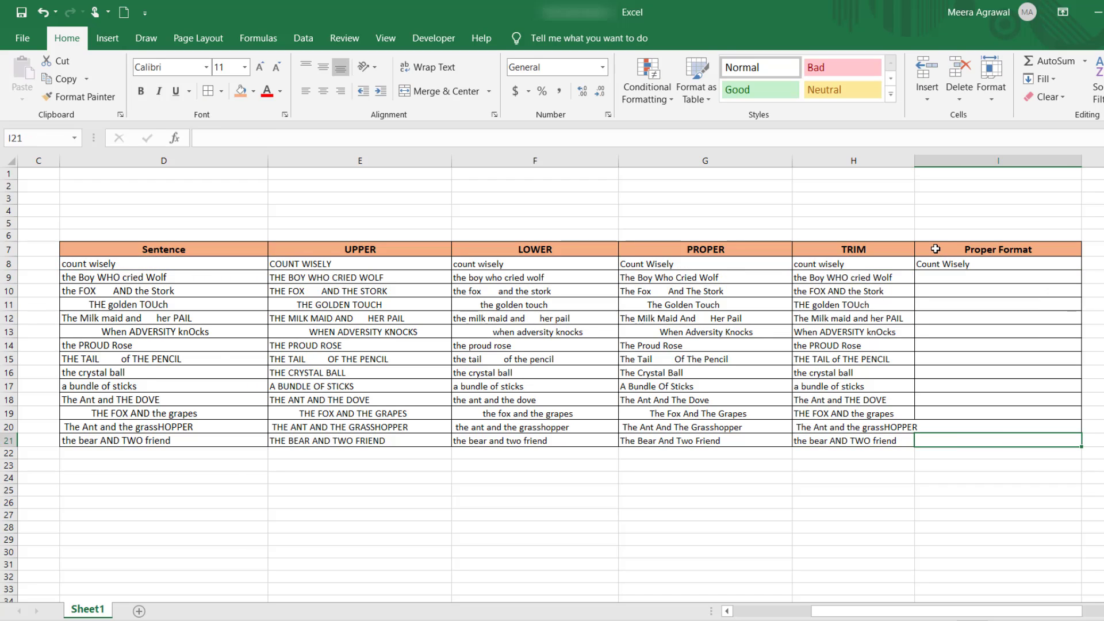
{"action": "key", "text": "ctrl+shift+Up"}
{"action": "key", "text": "ctrl+d"}
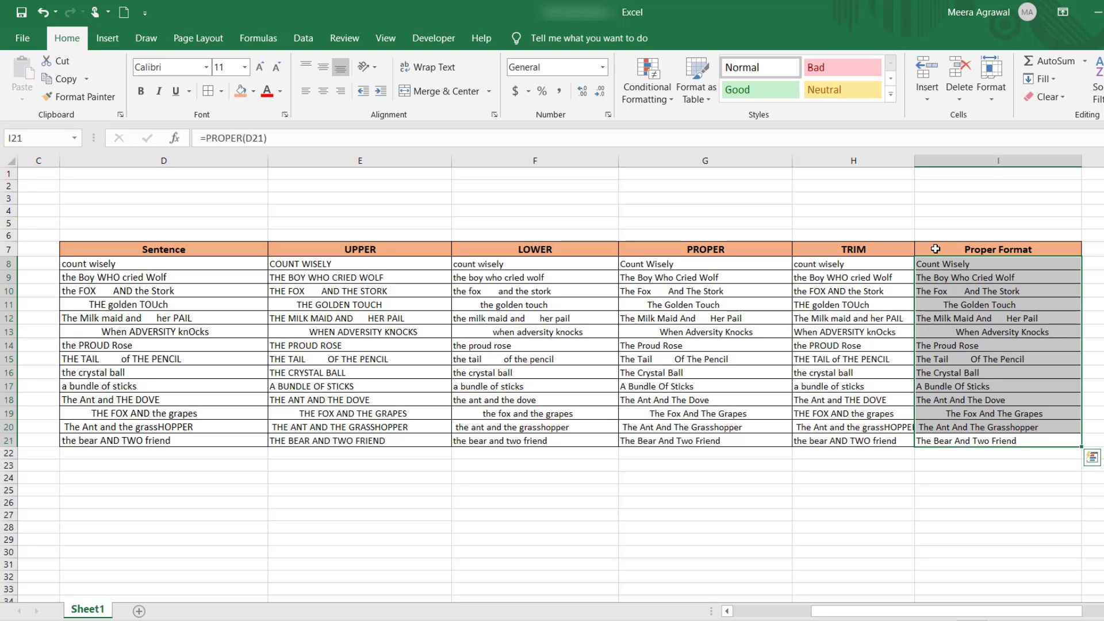
Step: Nest the PROPER formula in I8 inside TRIM so that it reads =TRIM(PROPER(D8))
{"action": "key", "text": "Down"}
{"action": "key", "text": "Up"}
{"action": "key", "text": "ctrl+Up"}
{"action": "key", "text": "Down"}
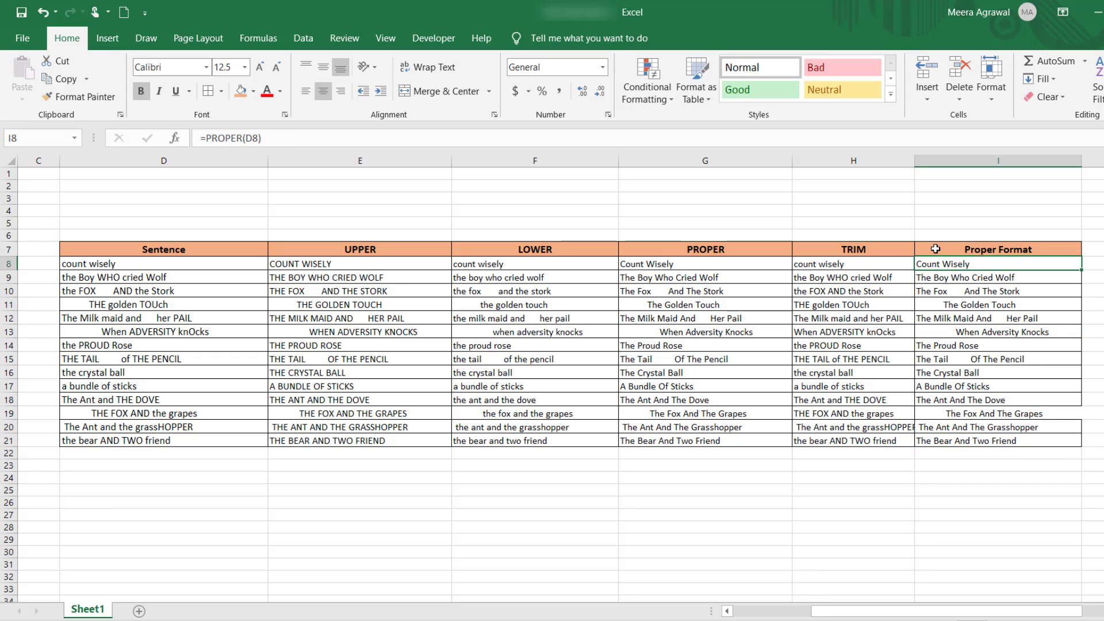
{"action": "key", "text": "F2"}
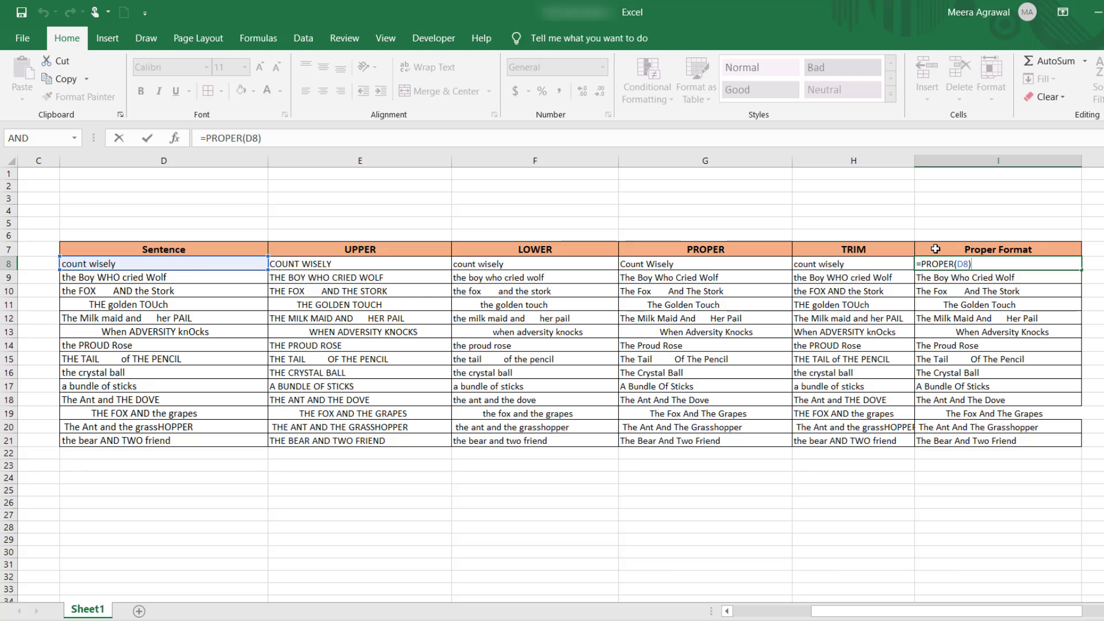
{"action": "key", "text": "Left"}
{"action": "key", "text": "Left"}
{"action": "key", "text": "Left"}
{"action": "key", "text": "Left"}
{"action": "key", "text": "Left"}
{"action": "key", "text": "Left"}
{"action": "key", "text": "Left"}
{"action": "key", "text": "Left"}
{"action": "key", "text": "Left"}
{"action": "key", "text": "Left"}
{"action": "type", "text": "trim"}
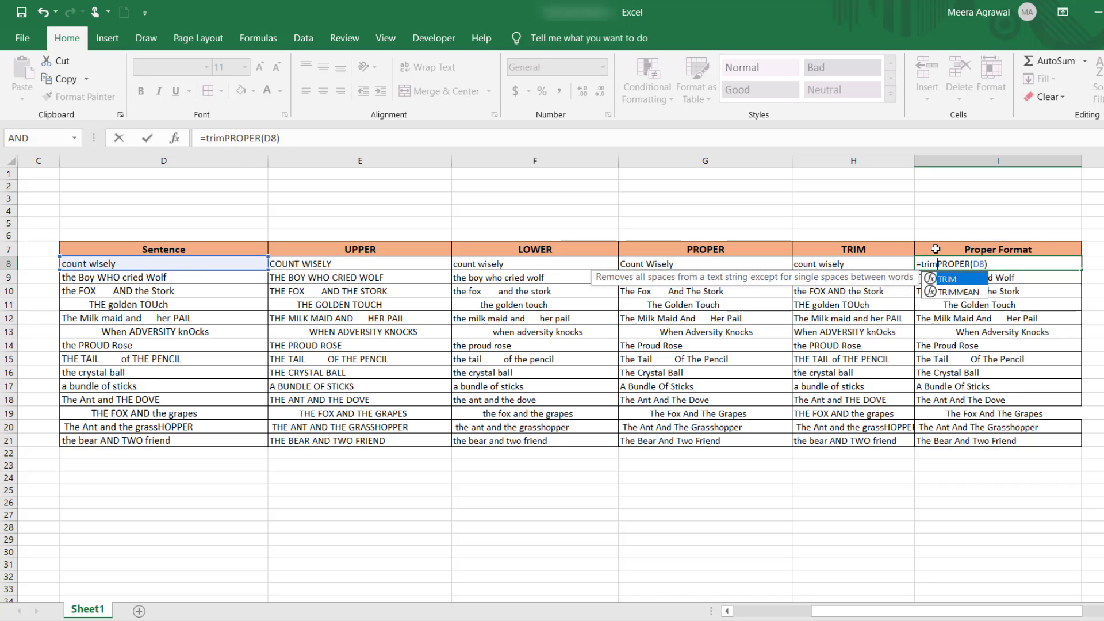
{"action": "key", "text": "Tab"}
{"action": "key", "text": "Right"}
{"action": "key", "text": "Right"}
{"action": "key", "text": "Right"}
{"action": "key", "text": "Right"}
{"action": "key", "text": "Right"}
{"action": "key", "text": "Right"}
{"action": "key", "text": "Right"}
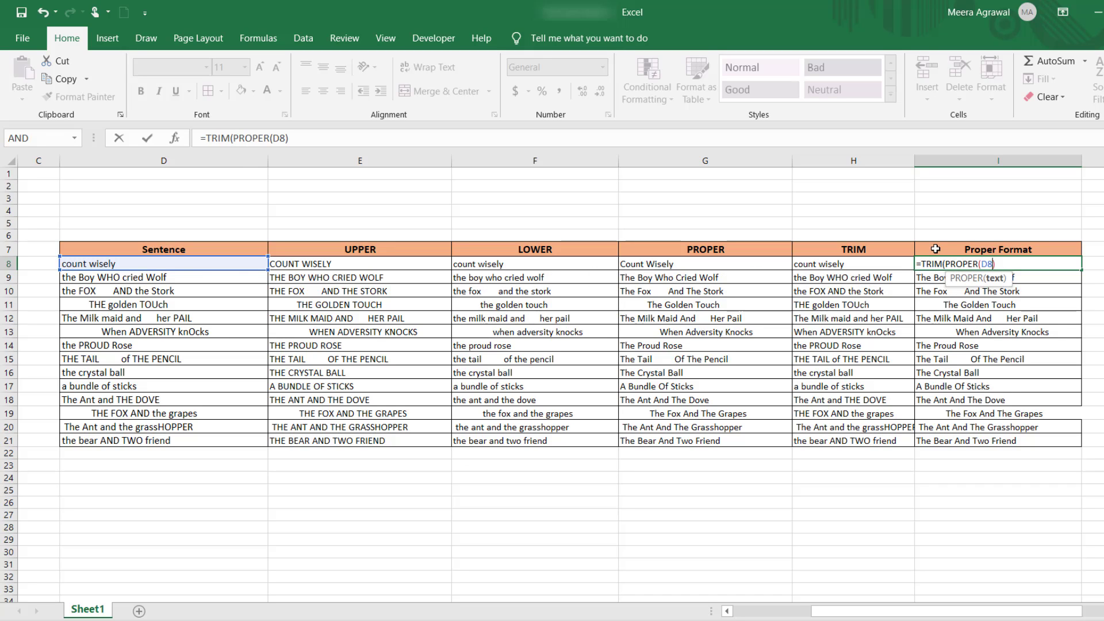
{"action": "key", "text": "Right"}
{"action": "key", "text": "Right"}
{"action": "key", "text": "Right"}
{"action": "type", "text": ")"}
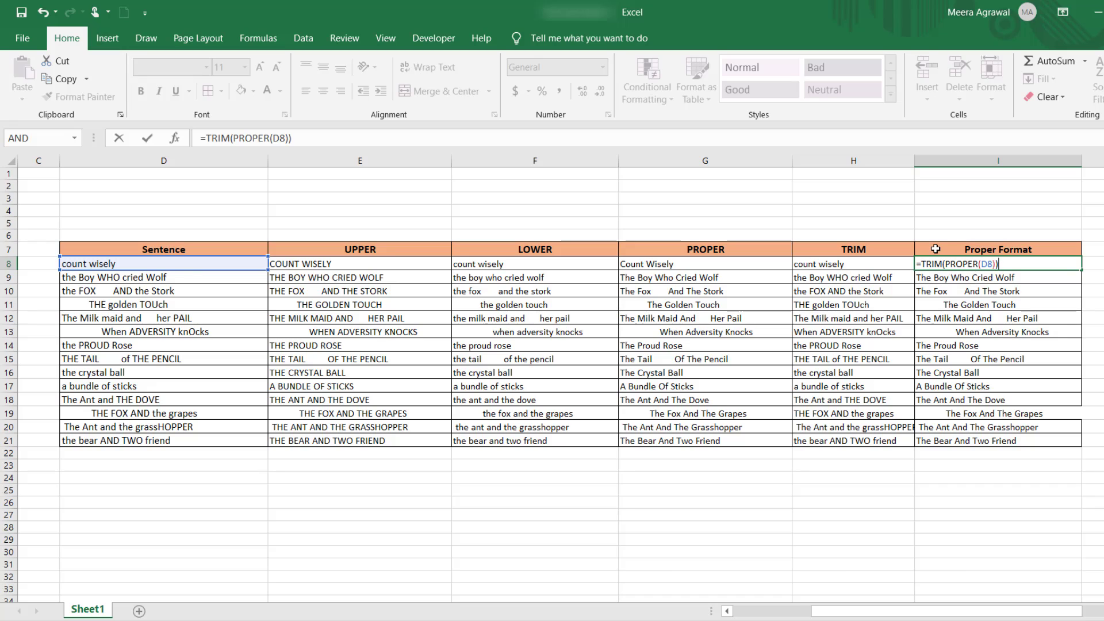
{"action": "key", "text": "Return"}
Step: Fill the combined TRIM and PROPER formula from I8 down through I21
{"action": "key", "text": "Up"}
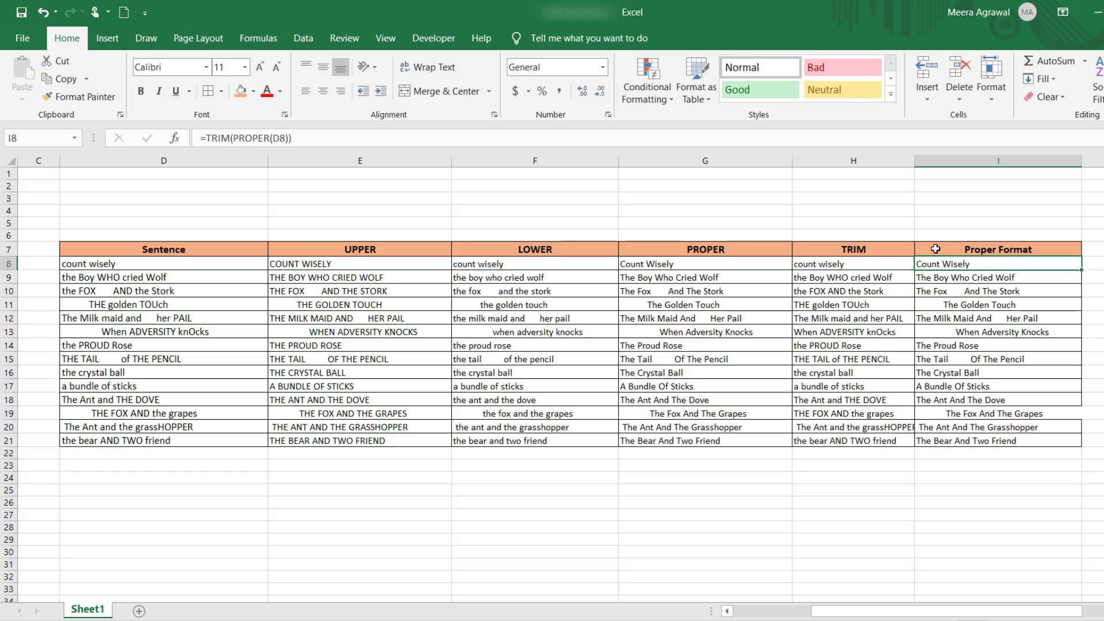
{"action": "key", "text": "ctrl+shift+Down"}
{"action": "key", "text": "ctrl+d"}
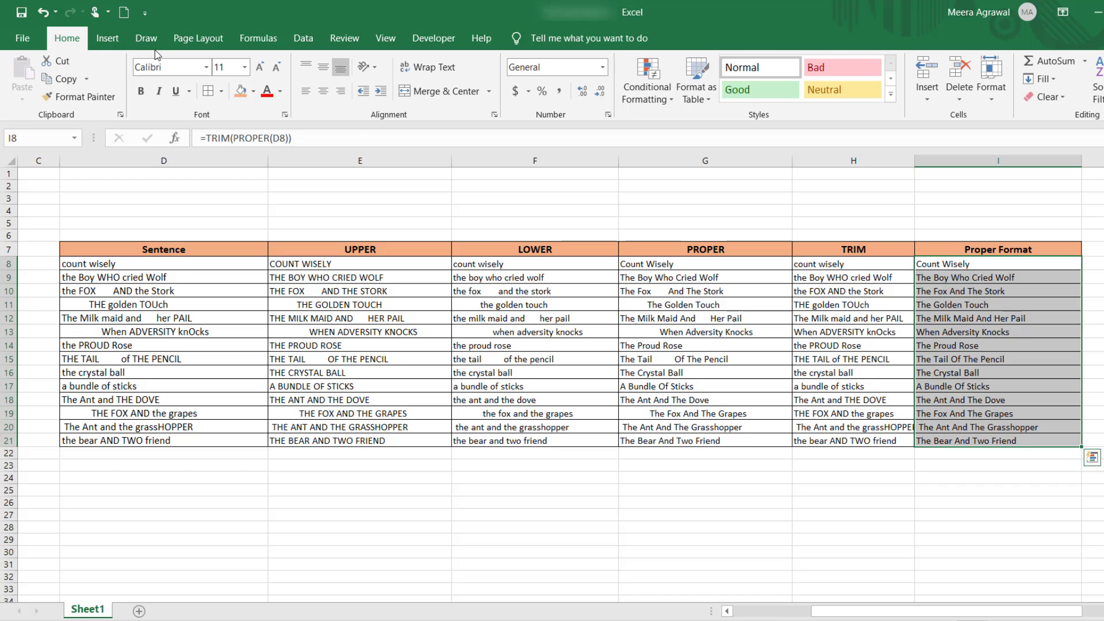
Step: Shade the Proper Format results in I8:I21 with a light grey fill
{"action": "left_click", "coordinate": [253, 91]}
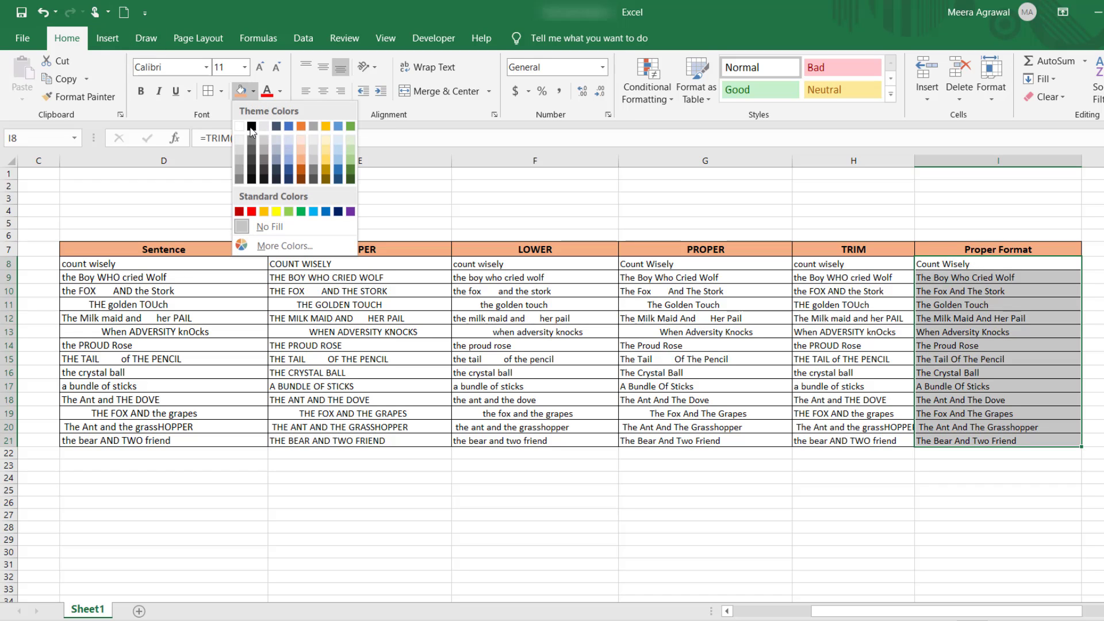
{"action": "left_click", "coordinate": [302, 140]}
{"action": "left_click", "coordinate": [253, 91]}
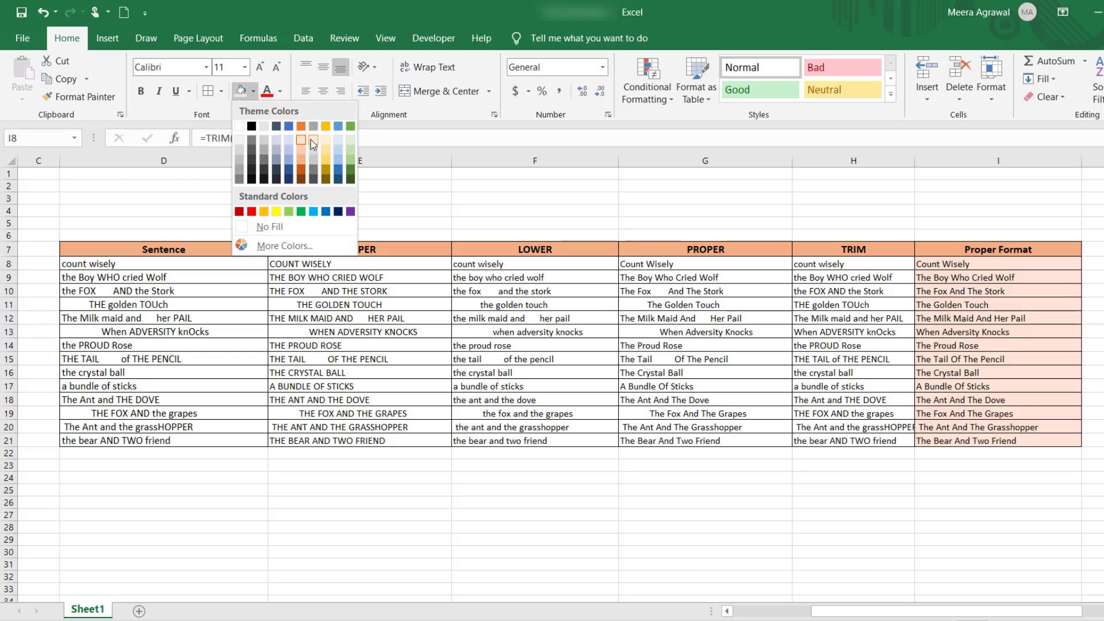
{"action": "left_click", "coordinate": [261, 225]}
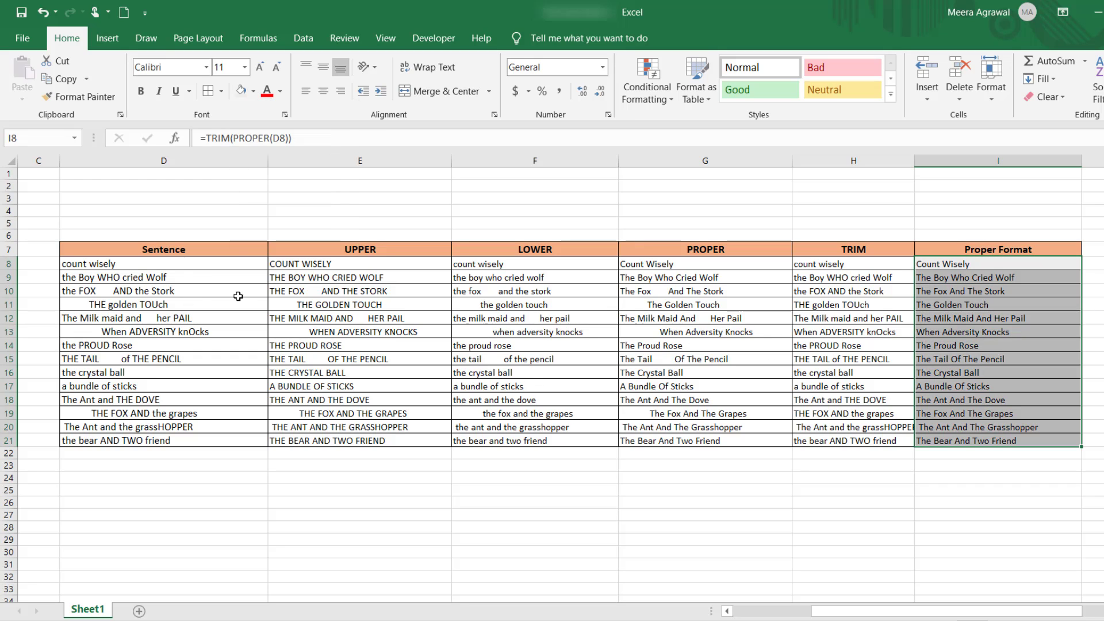
{"action": "left_click", "coordinate": [912, 487]}
{"action": "left_click_drag", "start_coordinate": [179, 250], "coordinate": [236, 428]}
{"action": "left_click", "coordinate": [267, 91]}
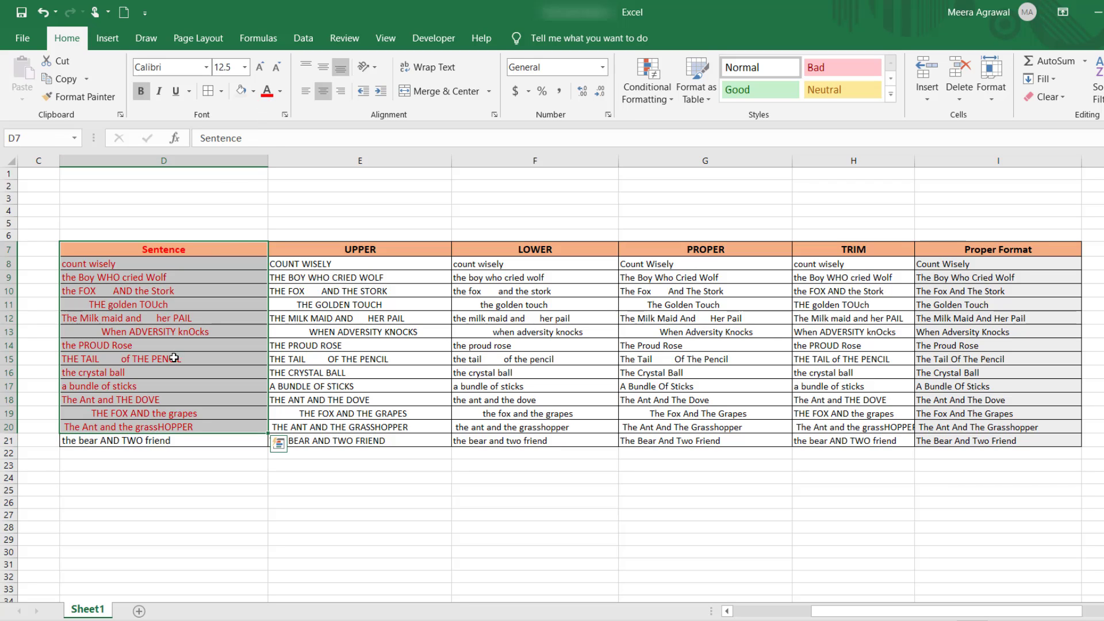
{"action": "left_click", "coordinate": [165, 265]}
{"action": "left_click_drag", "start_coordinate": [165, 269], "coordinate": [170, 386]}
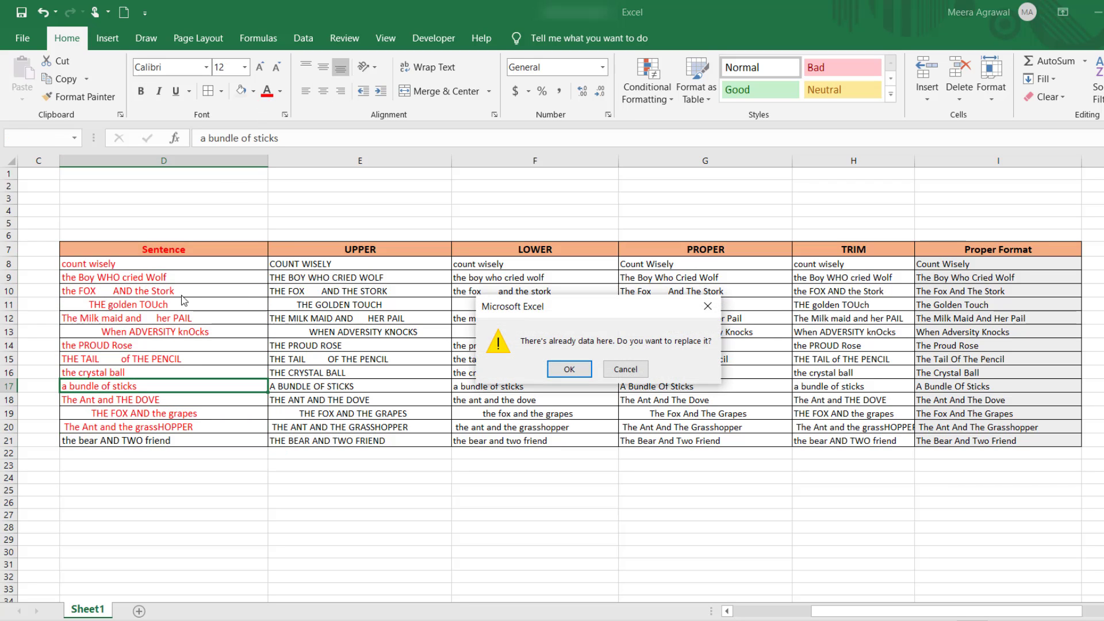
{"action": "key", "text": "Escape"}
{"action": "key", "text": "ctrl+z"}
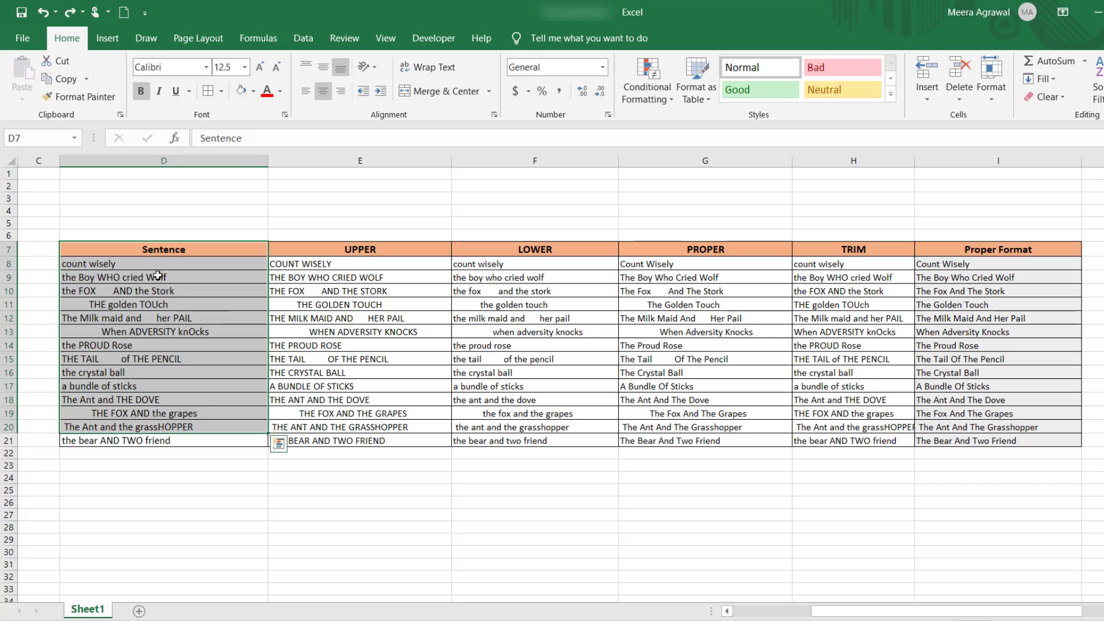
Step: Set the font colour of the original sentences in D8:D21 to red
{"action": "left_click_drag", "start_coordinate": [157, 266], "coordinate": [158, 441]}
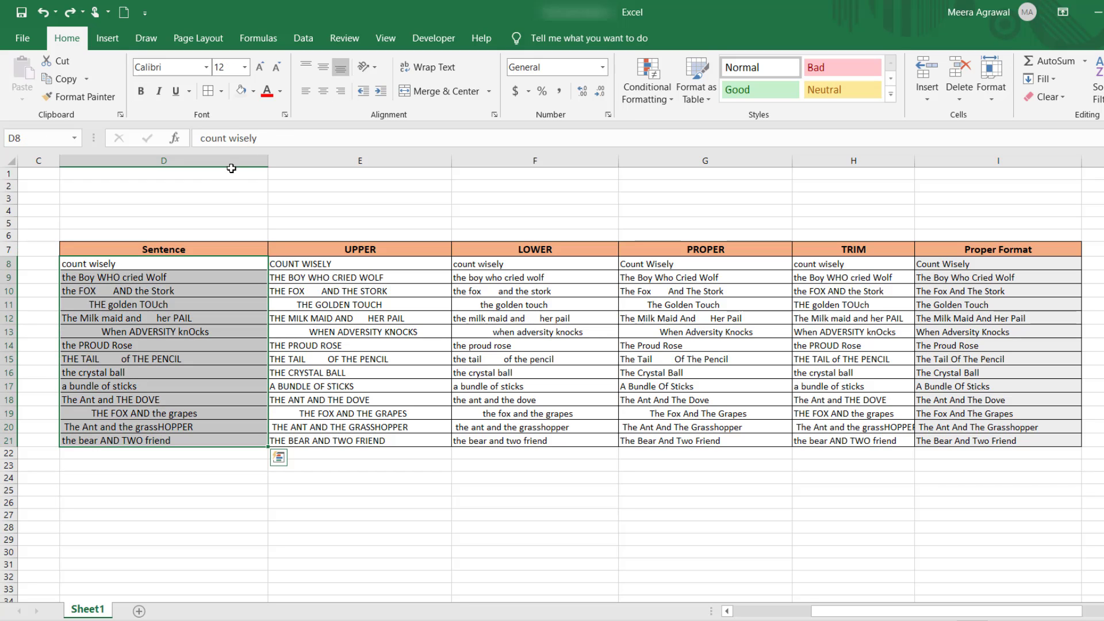
{"action": "left_click", "coordinate": [267, 93]}
{"action": "left_click", "coordinate": [422, 292]}
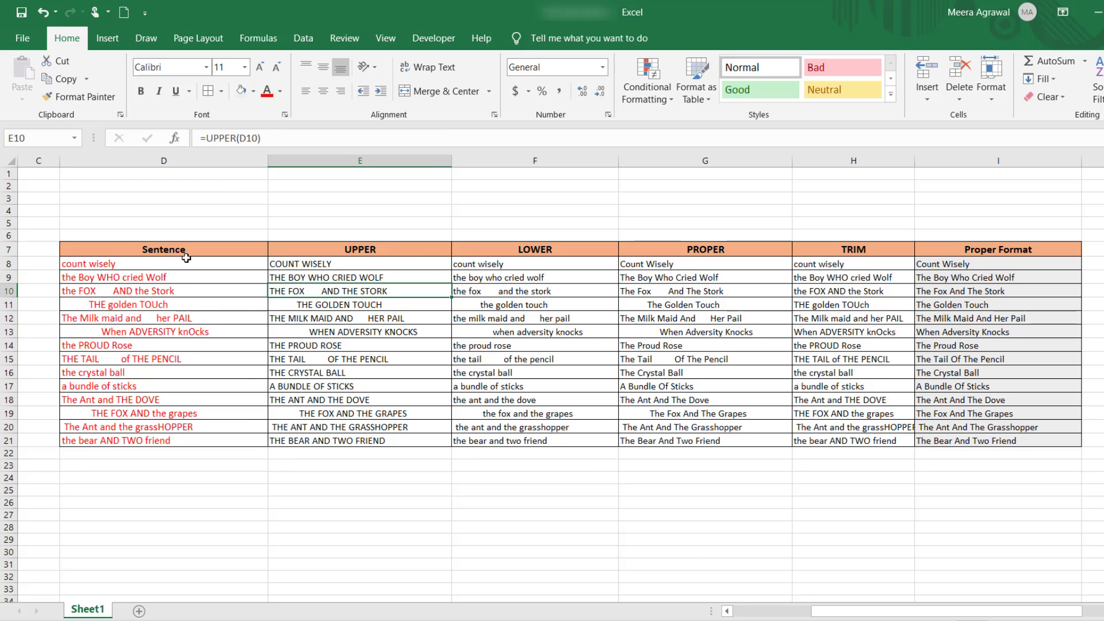